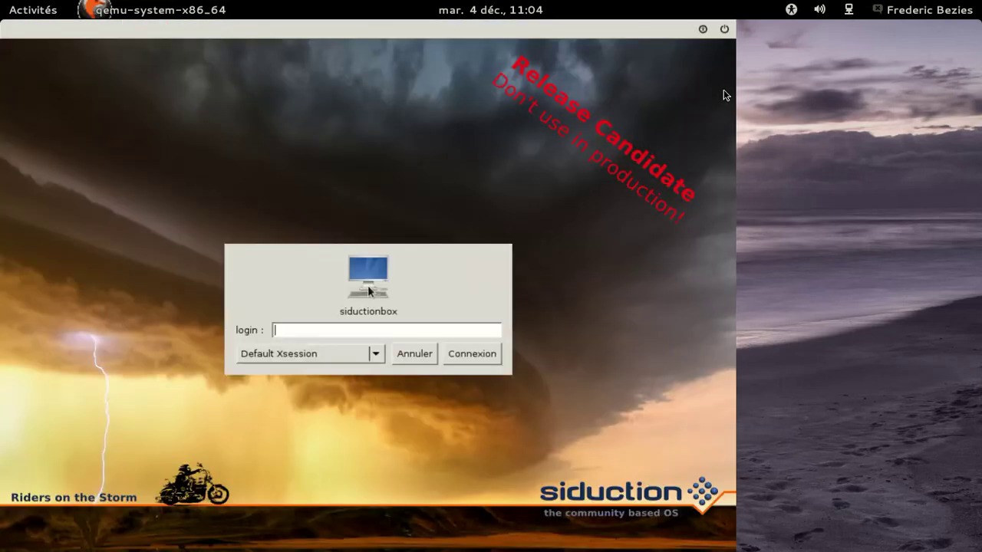
Start a Session Xfce login with the username, then cancel the attempt.
{"action": "left_click", "coordinate": [367, 355]}
{"action": "left_click", "coordinate": [334, 389]}
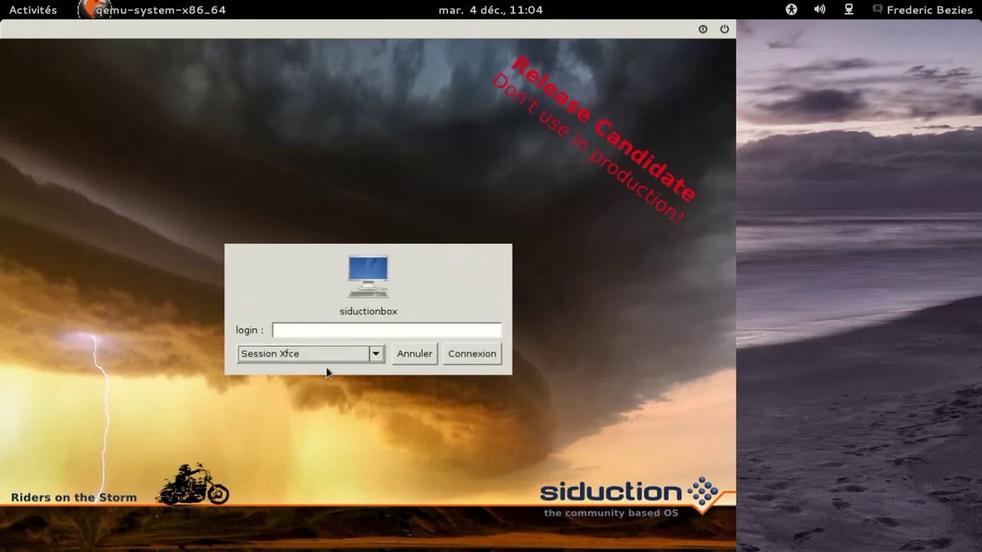
{"action": "left_click", "coordinate": [312, 330]}
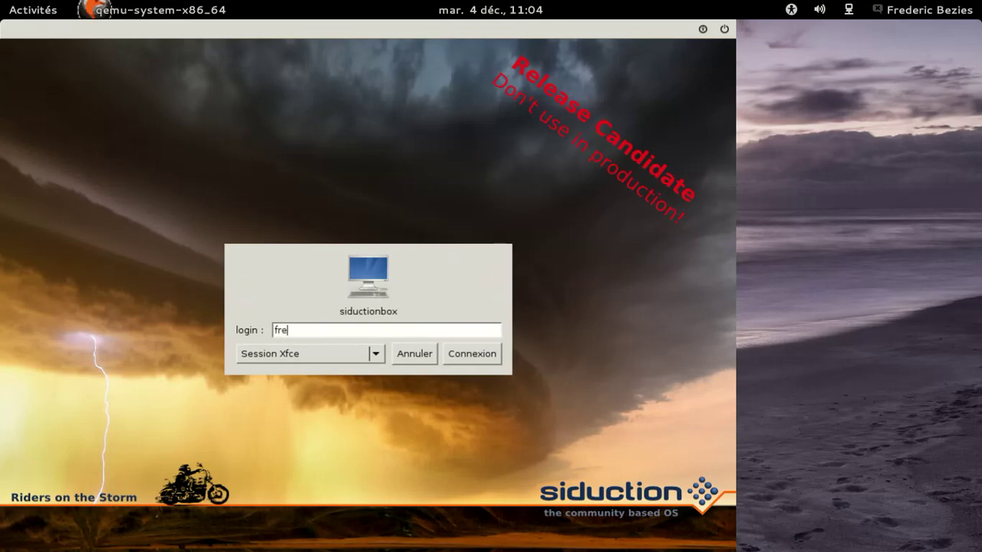
{"action": "type", "text": "frederi"}
{"action": "key", "text": "Return"}
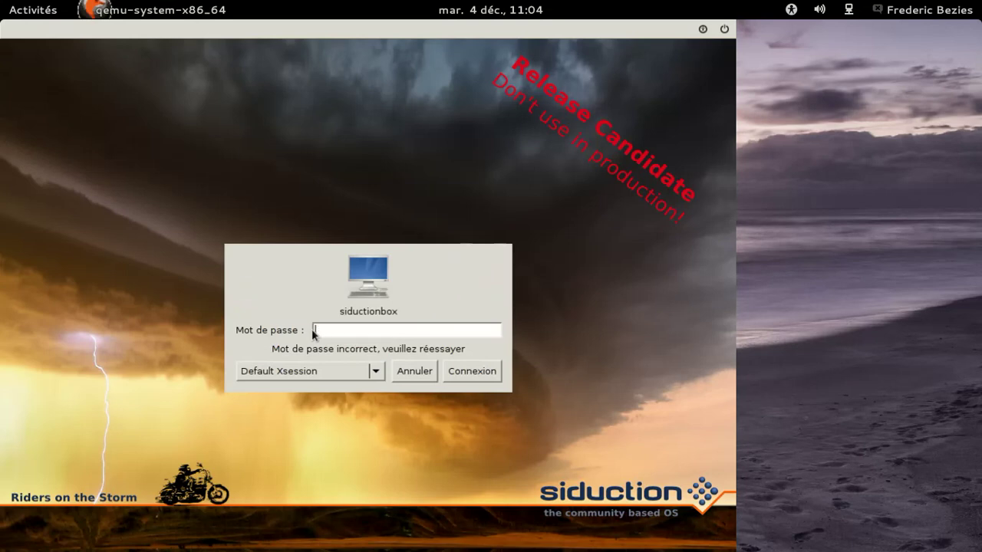
{"action": "left_click", "coordinate": [418, 370]}
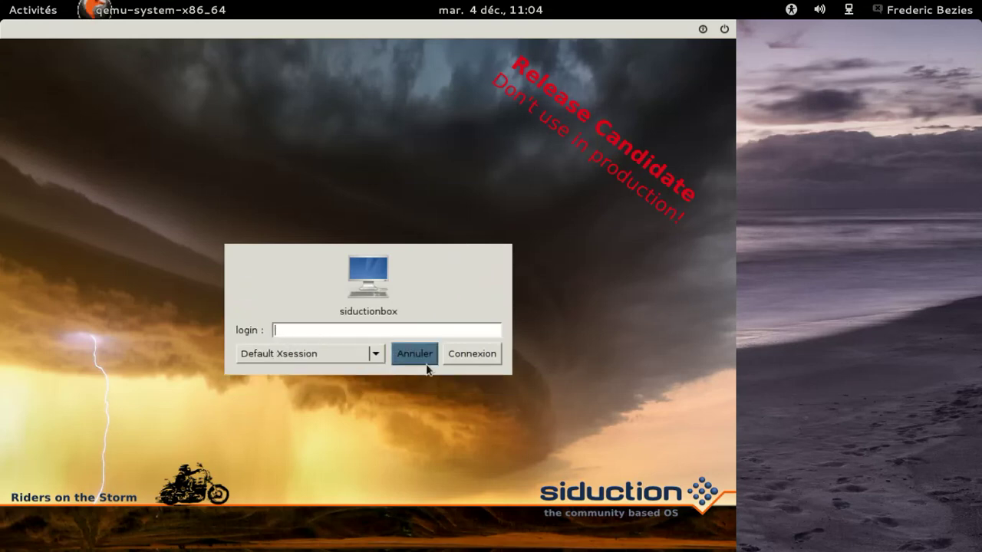
Log into a Fluxbox session with the user's credentials, then exit it from the desktop menu.
{"action": "left_click", "coordinate": [350, 355]}
{"action": "left_click", "coordinate": [314, 374]}
{"action": "left_click", "coordinate": [303, 334]}
{"action": "type", "text": "fred"}
{"action": "key", "text": "Return"}
{"action": "type", "text": "f"}
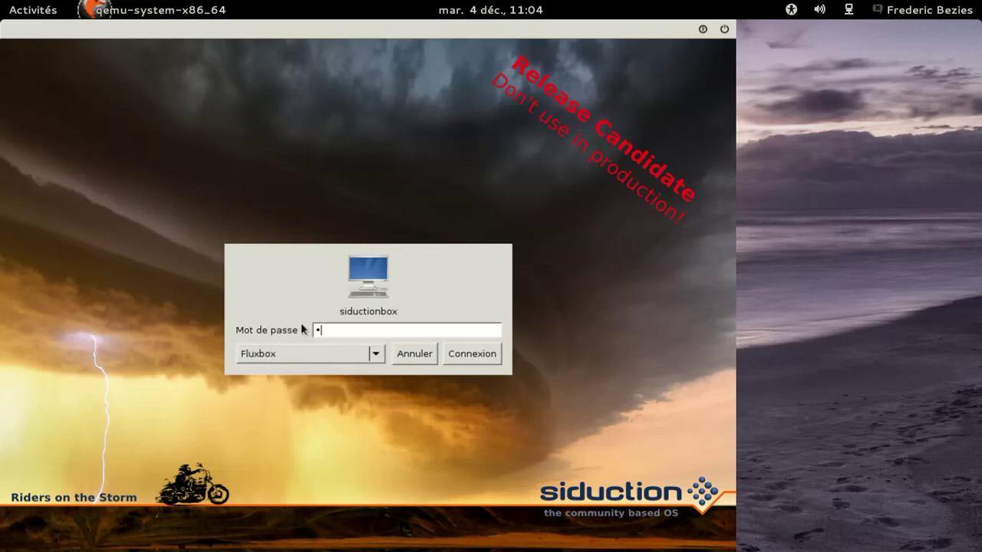
{"action": "key", "text": "Return"}
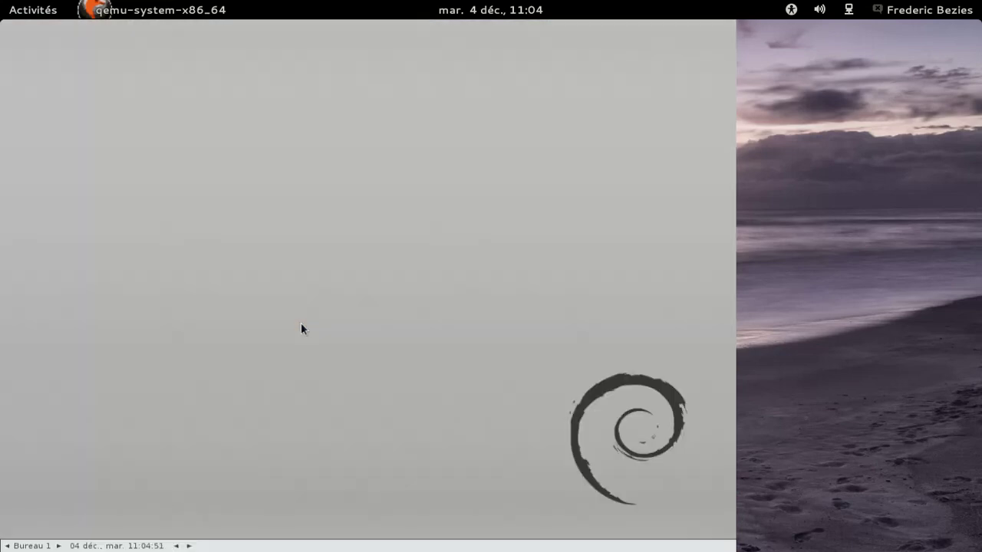
{"action": "right_click", "coordinate": [296, 59]}
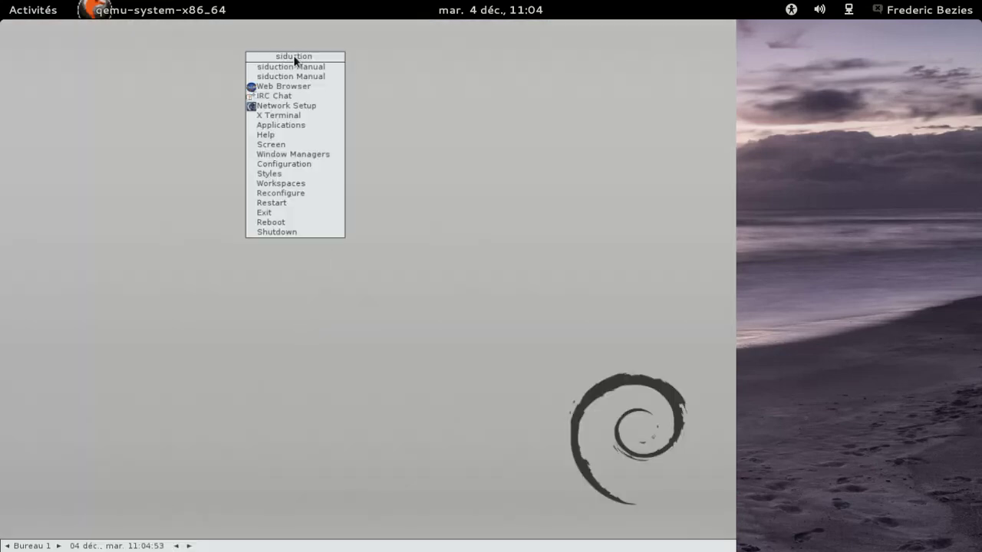
{"action": "left_click", "coordinate": [285, 213]}
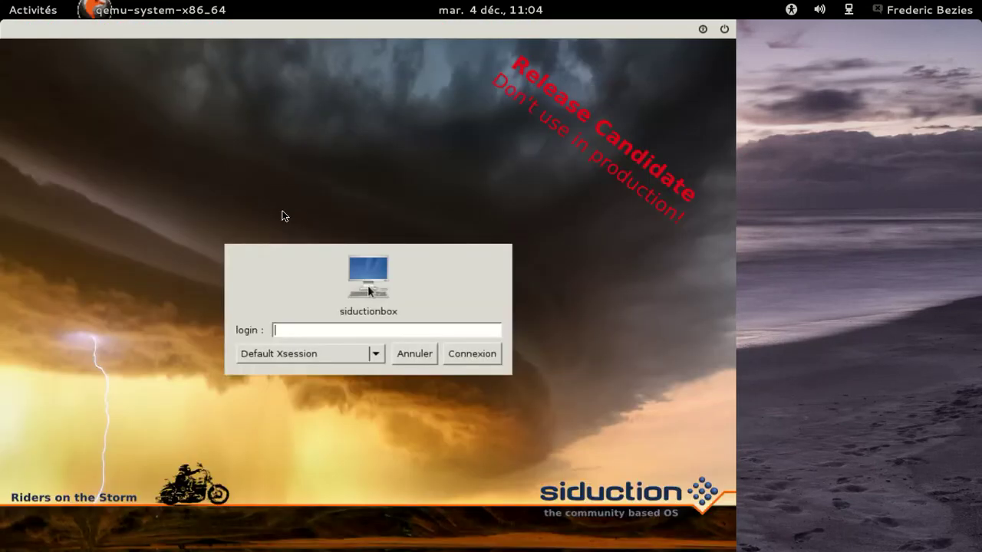
Log into Session Xfce and dismiss the wired-network connected notification.
{"action": "left_click", "coordinate": [330, 359]}
{"action": "left_click", "coordinate": [313, 388]}
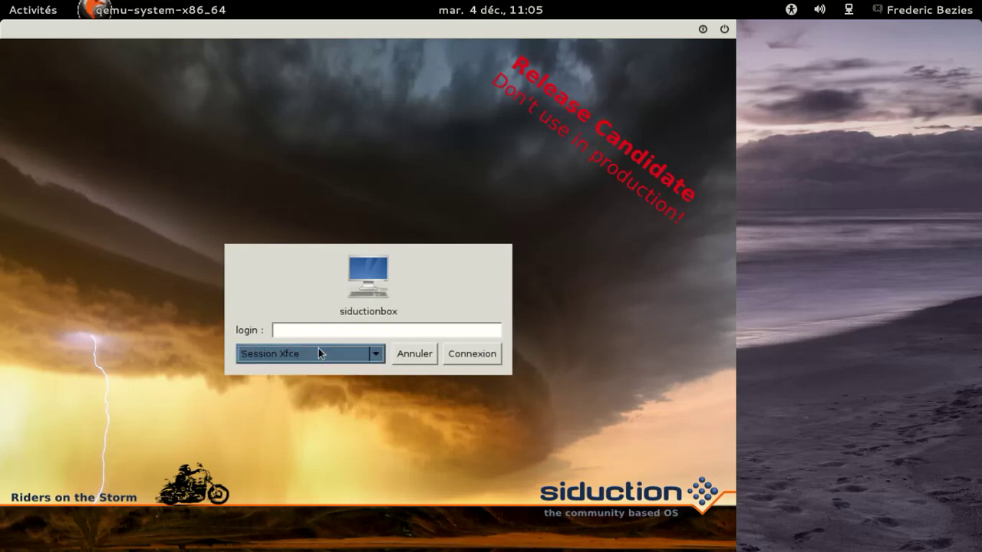
{"action": "type", "text": "fred"}
{"action": "key", "text": "Return"}
{"action": "key", "text": "Return"}
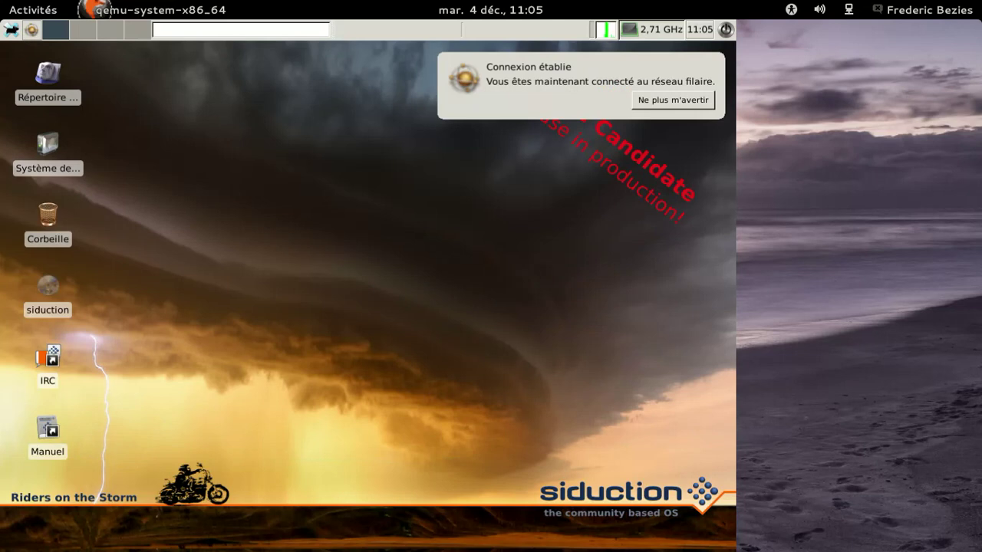
{"action": "left_click", "coordinate": [716, 65]}
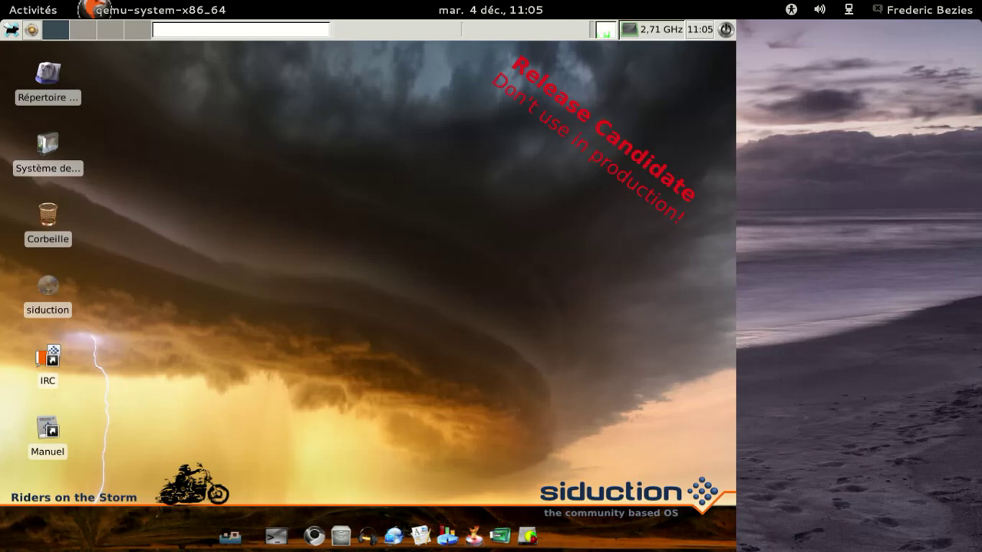
Open a terminal and view the About Xfce window from the Applications menu.
{"action": "left_click", "coordinate": [276, 536]}
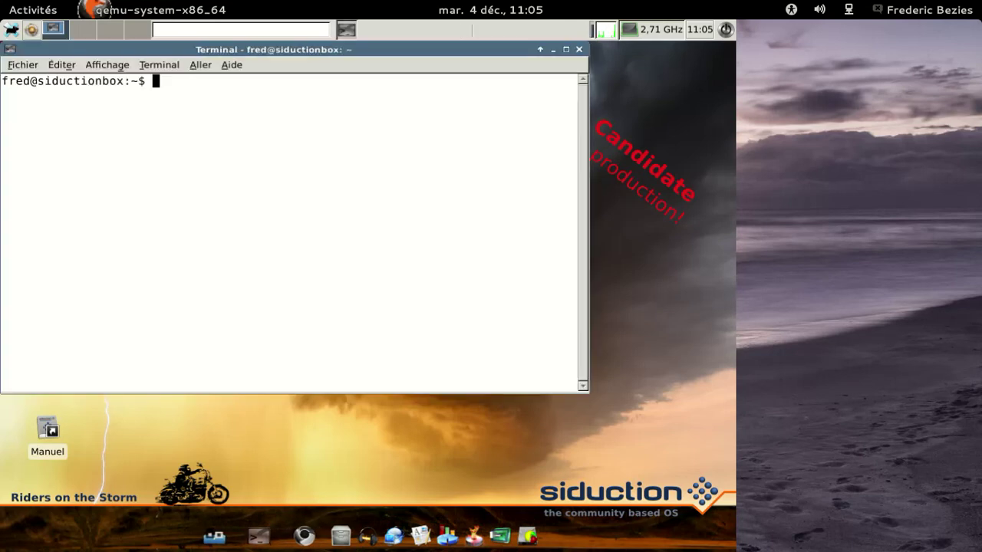
{"action": "type", "text": "sudo a"}
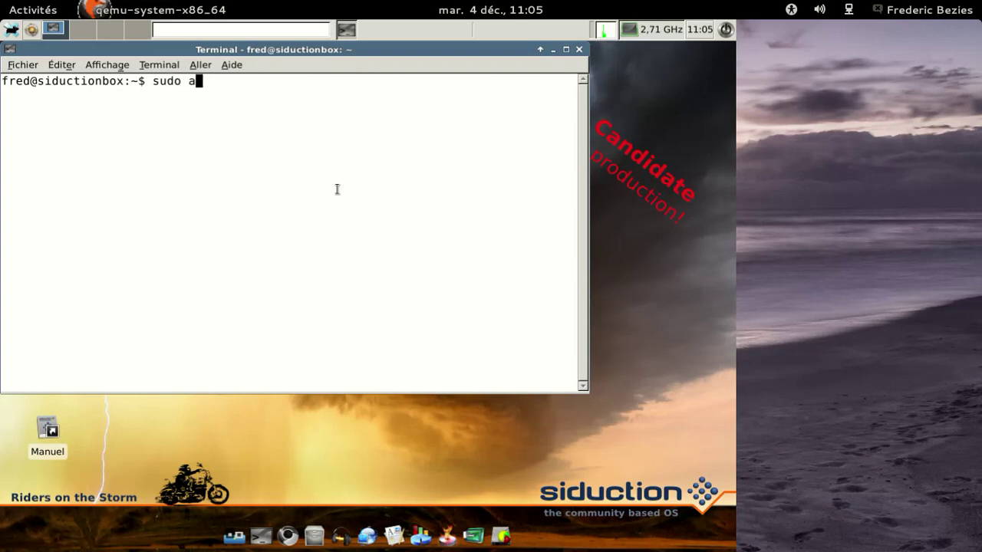
{"action": "left_click", "coordinate": [11, 29]}
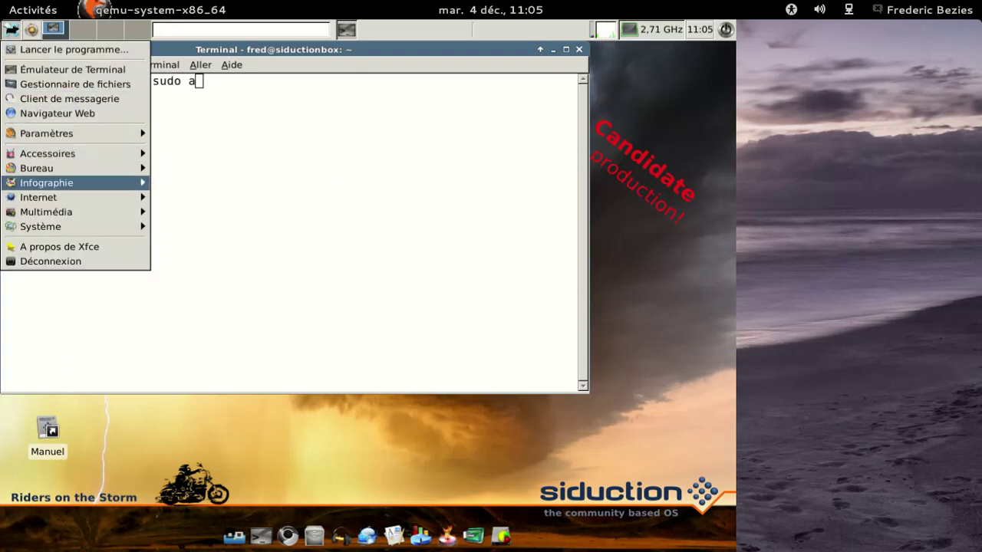
{"action": "left_click", "coordinate": [55, 247]}
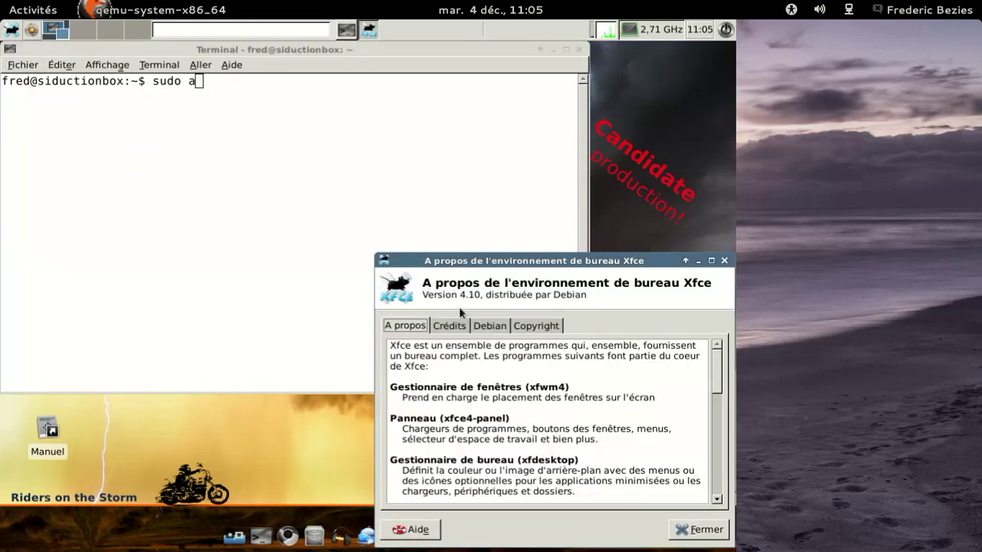
{"action": "left_click", "coordinate": [724, 260]}
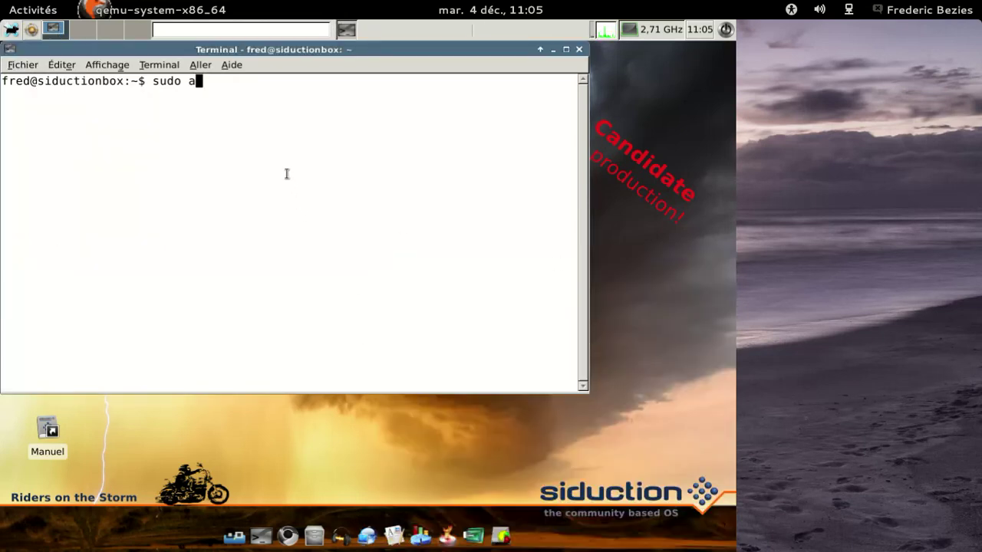
Run 'sudo apt-get install synaptic' and submit the sudo password.
{"action": "type", "text": "pt-get install synapt"}
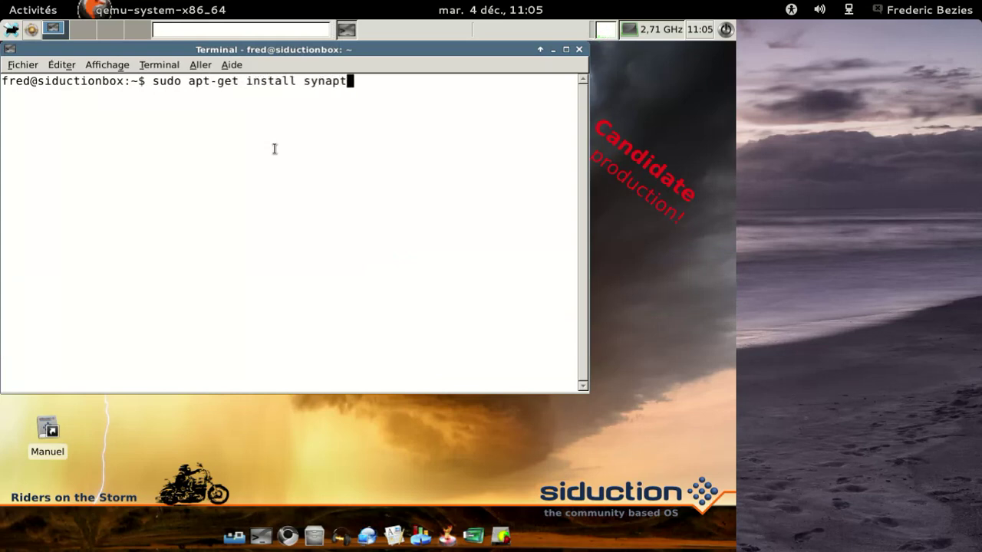
{"action": "type", "text": "ic"}
{"action": "key", "text": "Return"}
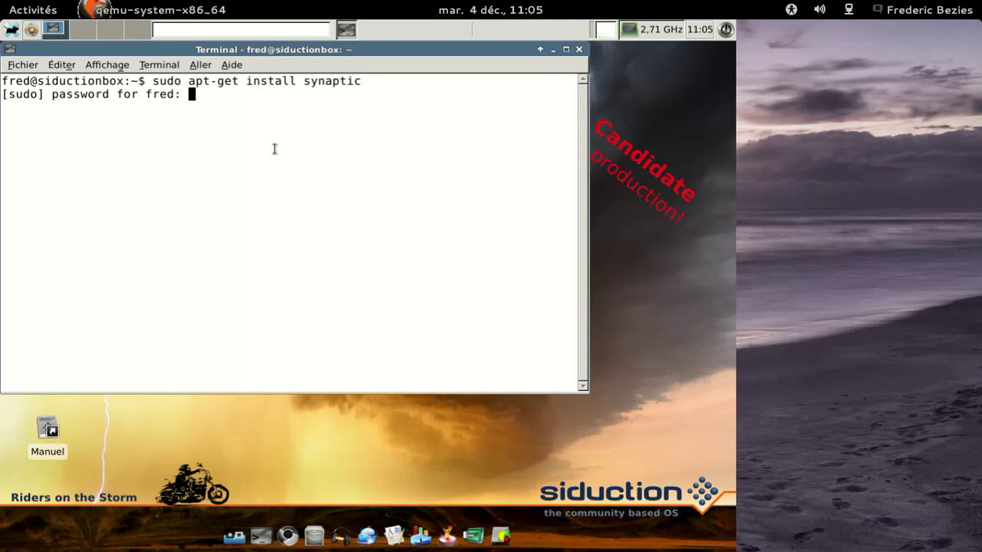
{"action": "key", "text": "Return"}
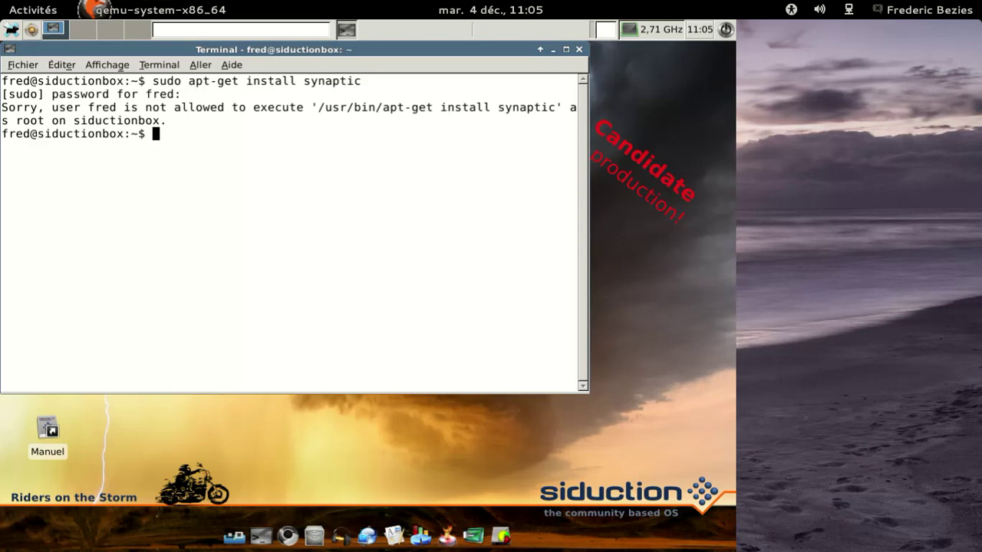
Become root with su and run 'apt-get install synaptic', confirming the three packages.
{"action": "type", "text": "su"}
{"action": "key", "text": "Return"}
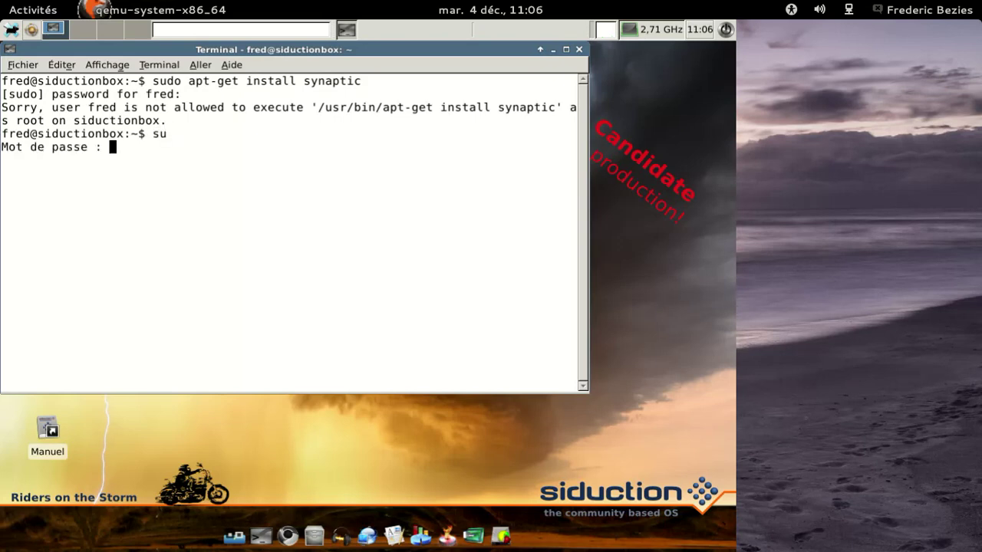
{"action": "key", "text": "Return"}
{"action": "type", "text": "apt"}
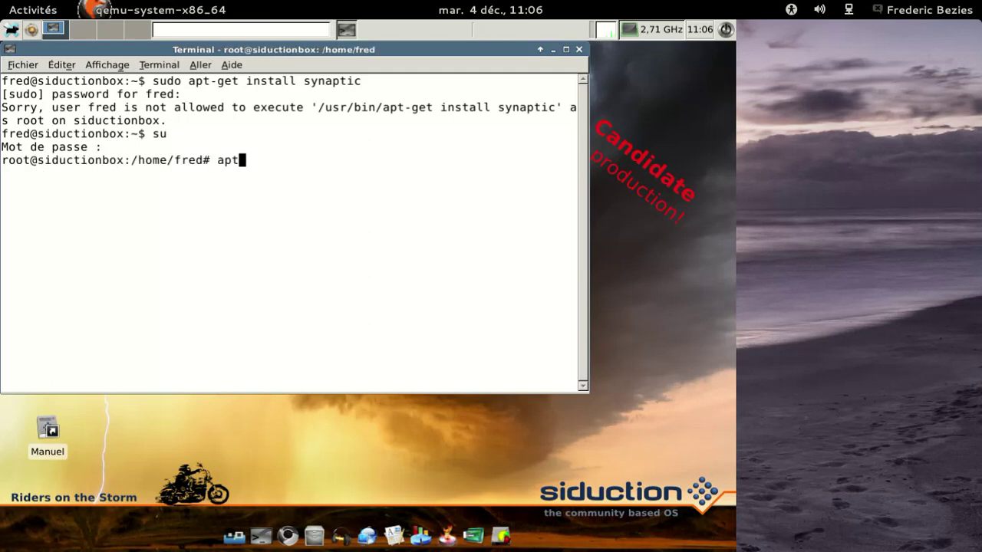
{"action": "type", "text": "-get install synaptic"}
{"action": "key", "text": "Return"}
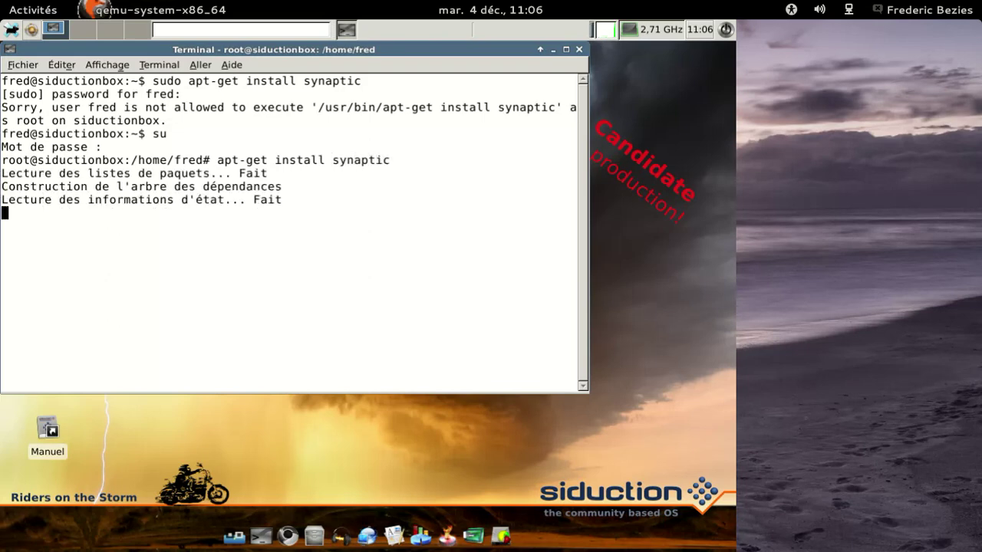
{"action": "key", "text": "Return"}
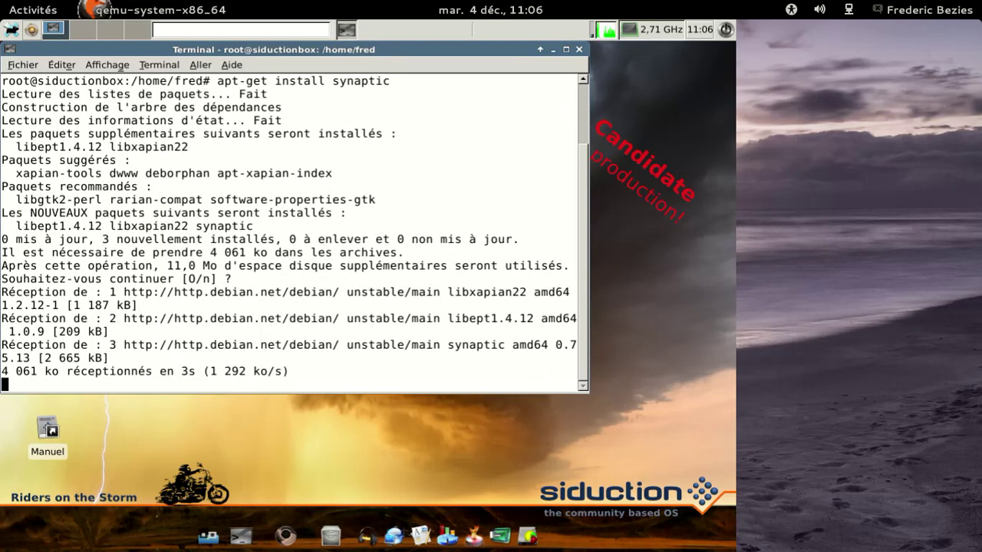
{"action": "left_click", "coordinate": [288, 538]}
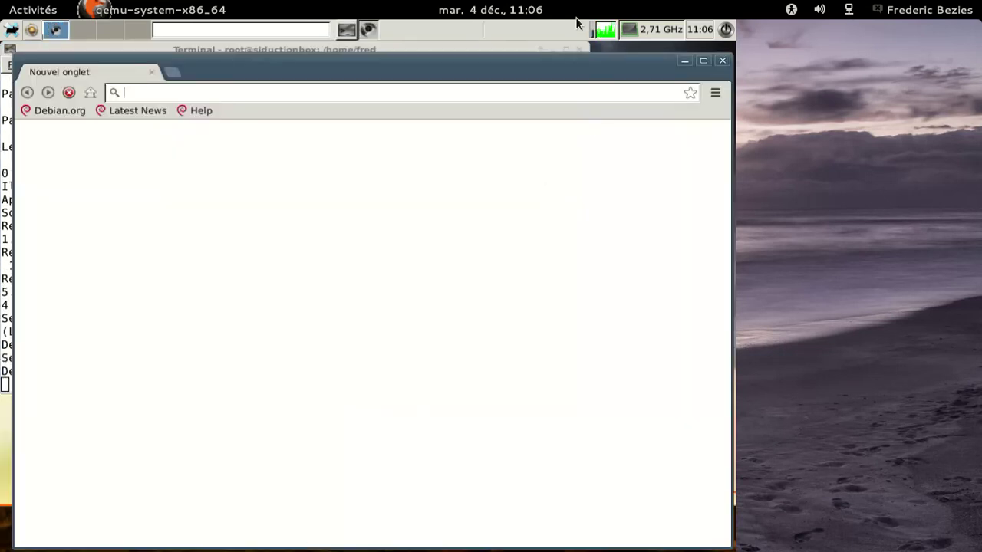
View Chromium's About page, then close the browser window.
{"action": "mouse_move", "coordinate": [545, 66]}
{"action": "left_mouse_down"}
{"action": "mouse_move", "coordinate": [532, 53]}
{"action": "mouse_move", "coordinate": [558, 68]}
{"action": "mouse_move", "coordinate": [532, 55]}
{"action": "left_mouse_up"}
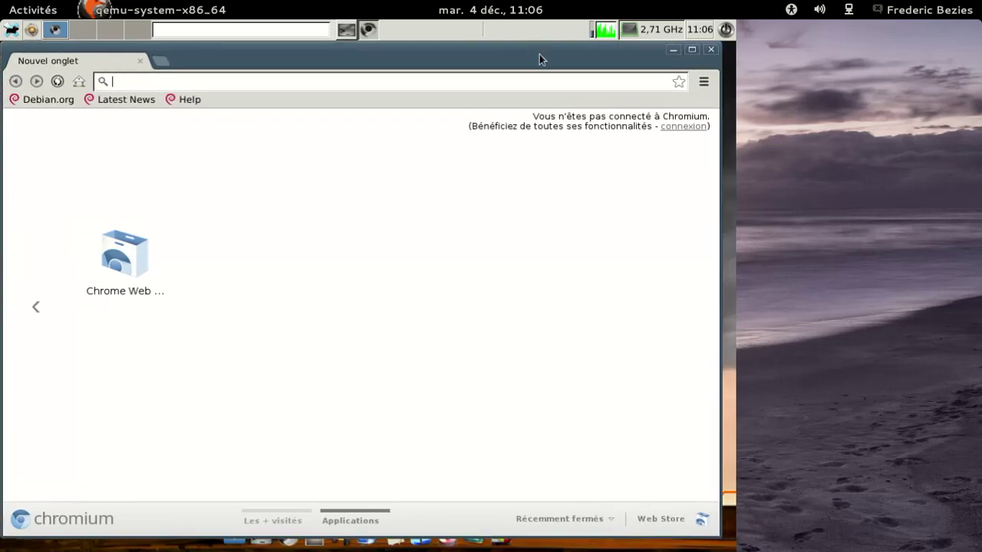
{"action": "left_click", "coordinate": [703, 82]}
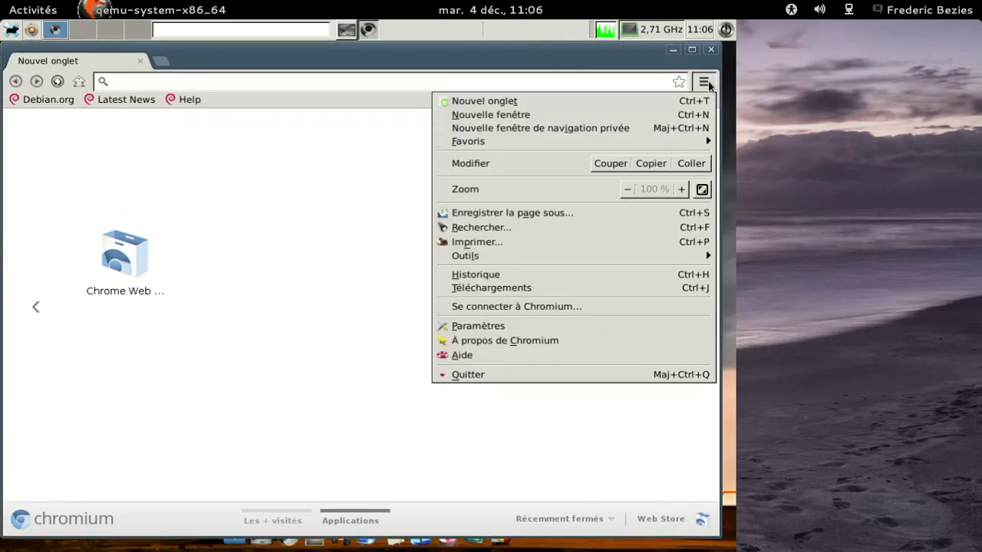
{"action": "left_click", "coordinate": [636, 340]}
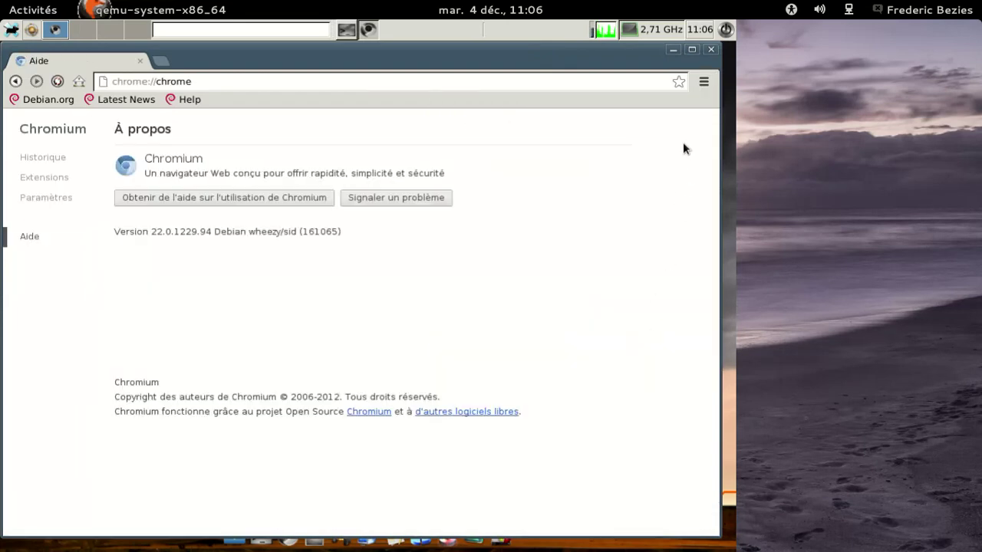
{"action": "left_click", "coordinate": [711, 49]}
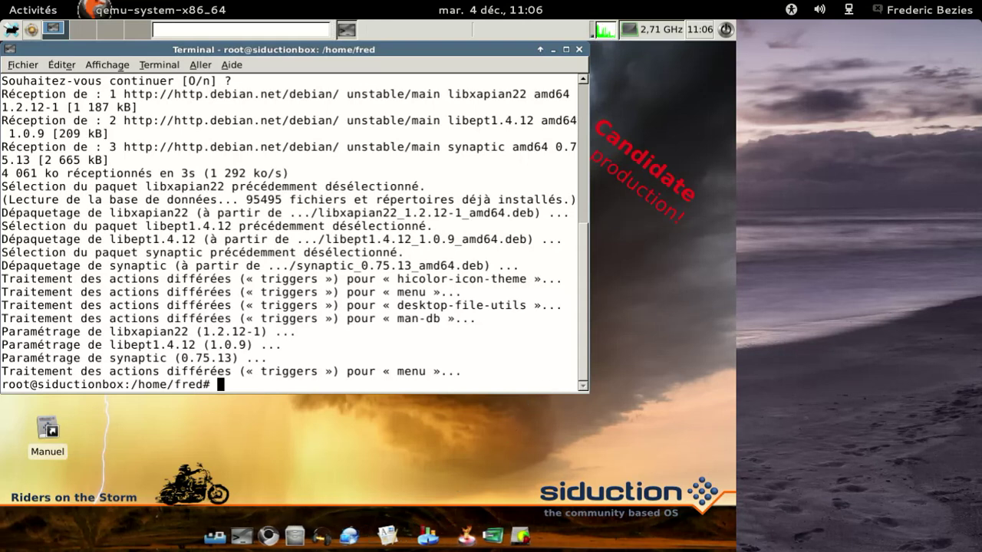
{"action": "left_click", "coordinate": [393, 536]}
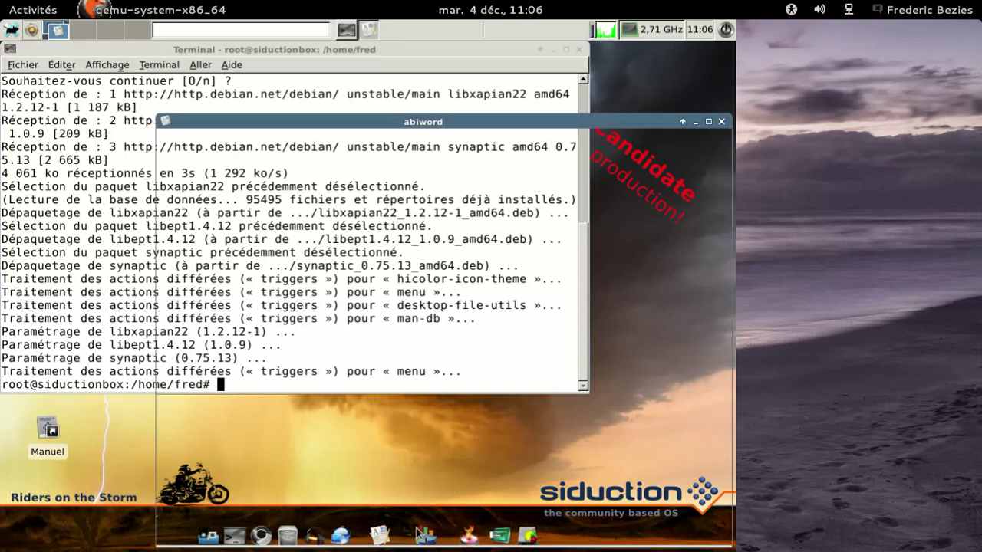
{"action": "left_click", "coordinate": [624, 138]}
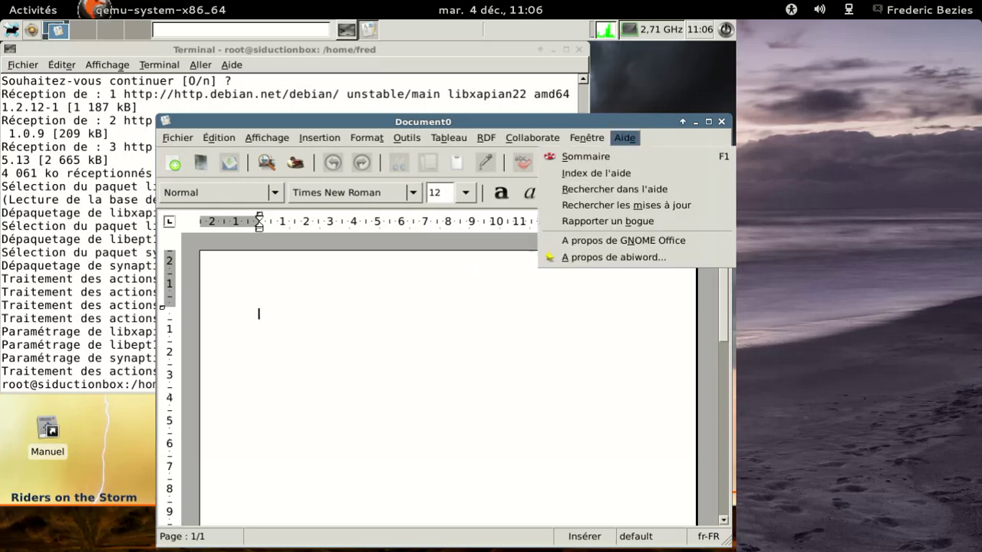
{"action": "left_click", "coordinate": [626, 258]}
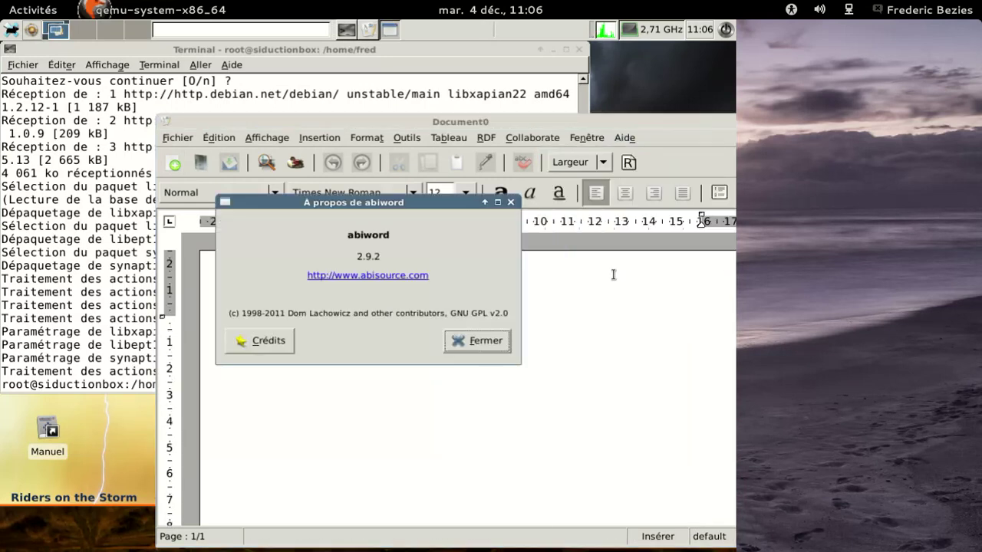
{"action": "left_click", "coordinate": [477, 342]}
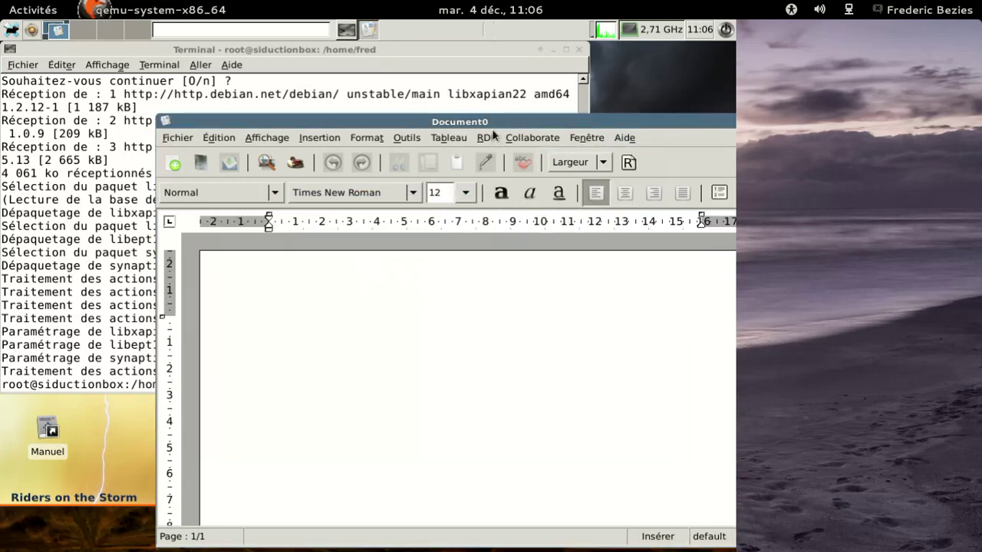
{"action": "left_click_drag", "start_coordinate": [492, 118], "coordinate": [386, 87]}
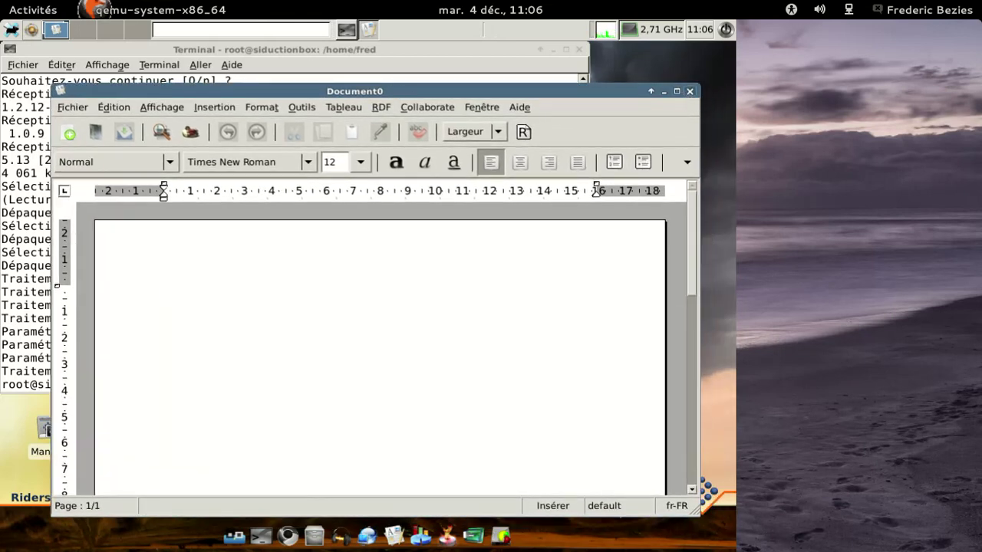
{"action": "left_click", "coordinate": [690, 91]}
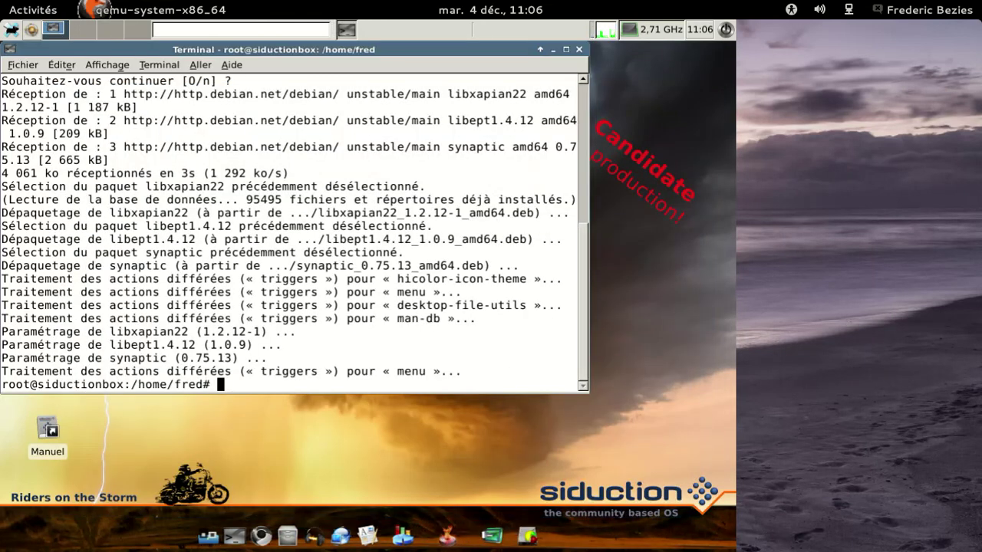
Launch Gnumeric, dismiss the missing-file error, and check its About information.
{"action": "left_click", "coordinate": [402, 535]}
{"action": "left_click", "coordinate": [460, 356]}
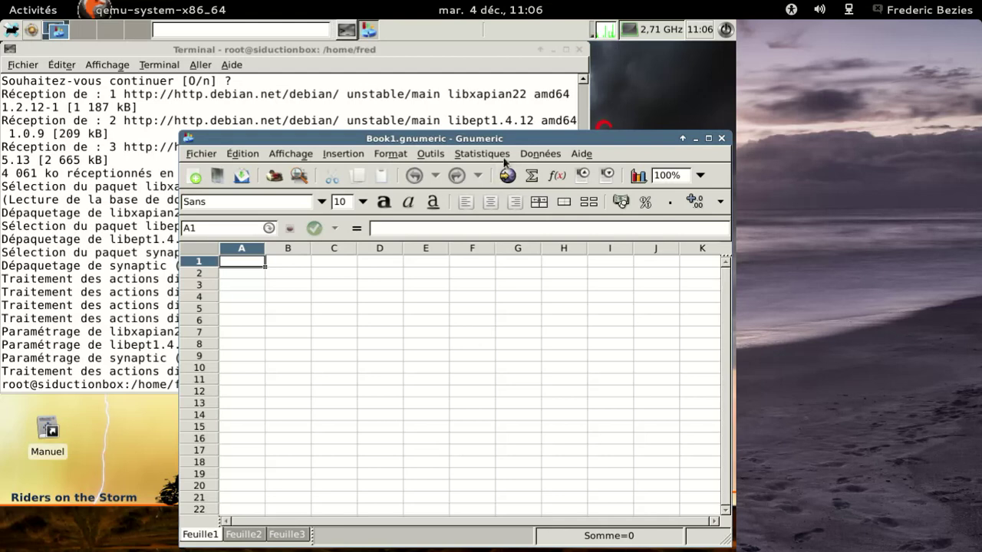
{"action": "left_click_drag", "start_coordinate": [506, 144], "coordinate": [431, 102]}
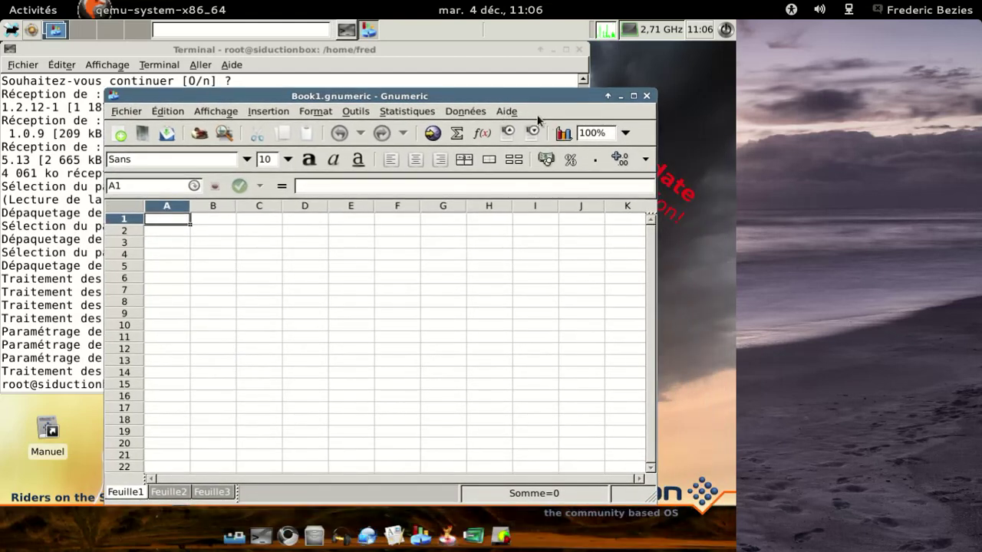
{"action": "left_click", "coordinate": [506, 112]}
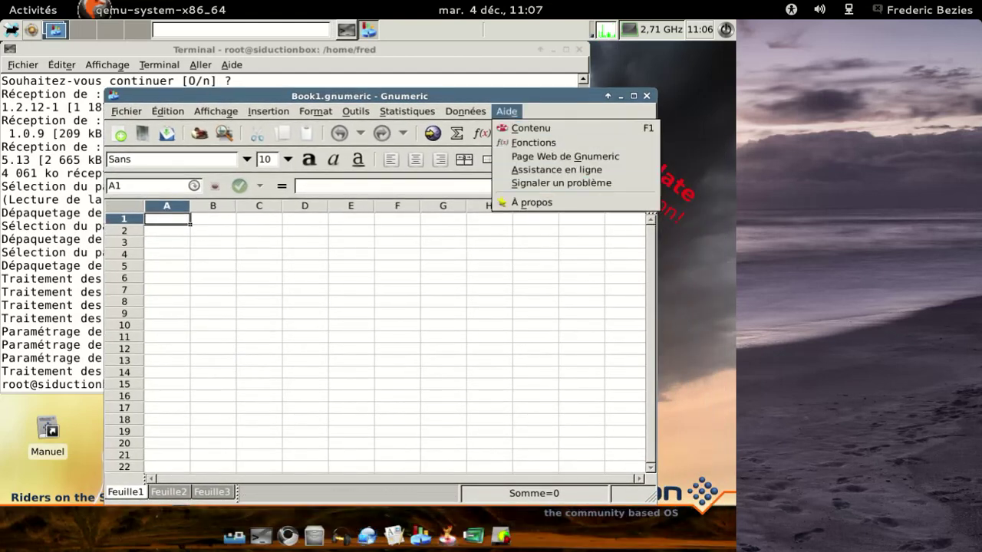
{"action": "left_click", "coordinate": [531, 202]}
{"action": "left_click", "coordinate": [464, 396]}
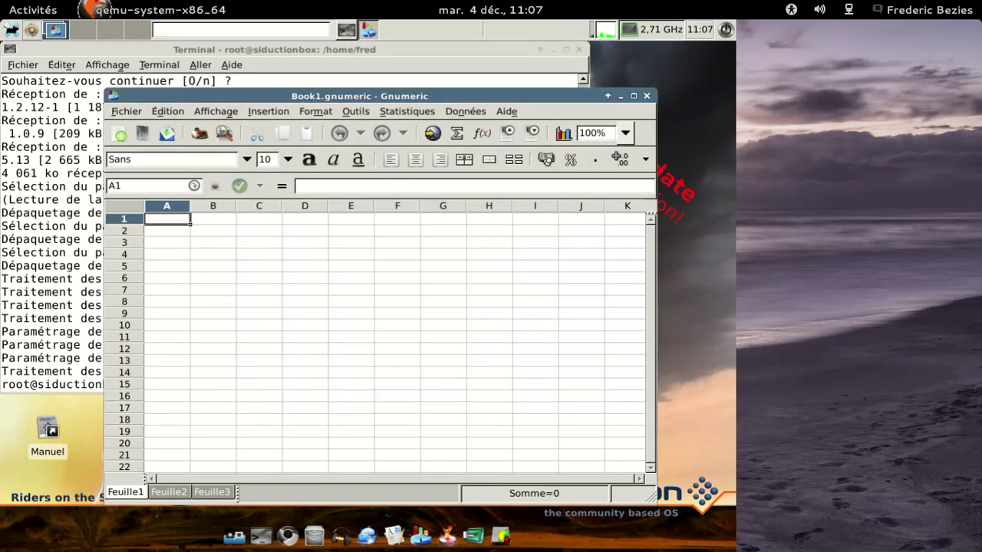
Close Gnumeric and start Synaptic with 'synaptic &', dismissing its introduction.
{"action": "left_click", "coordinate": [647, 96]}
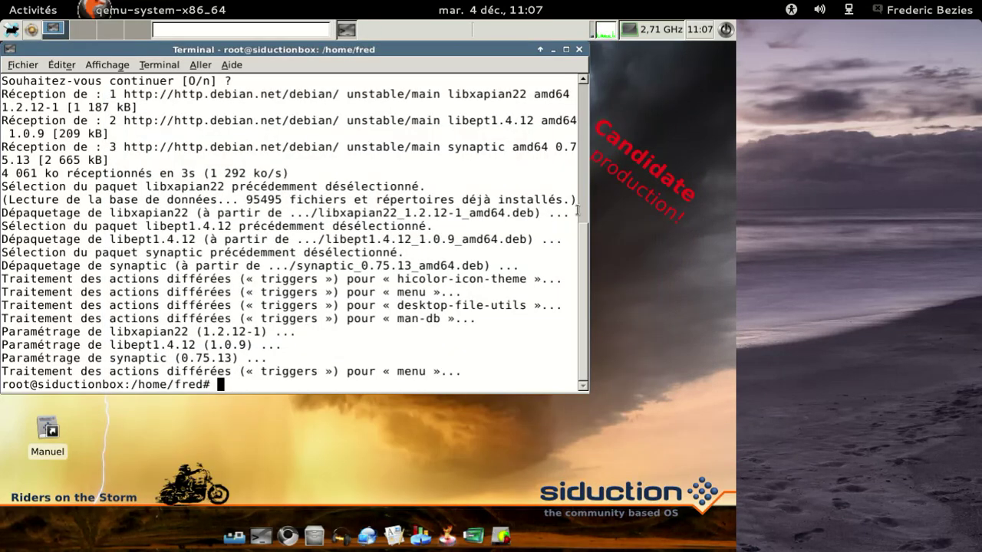
{"action": "type", "text": "synaptic &"}
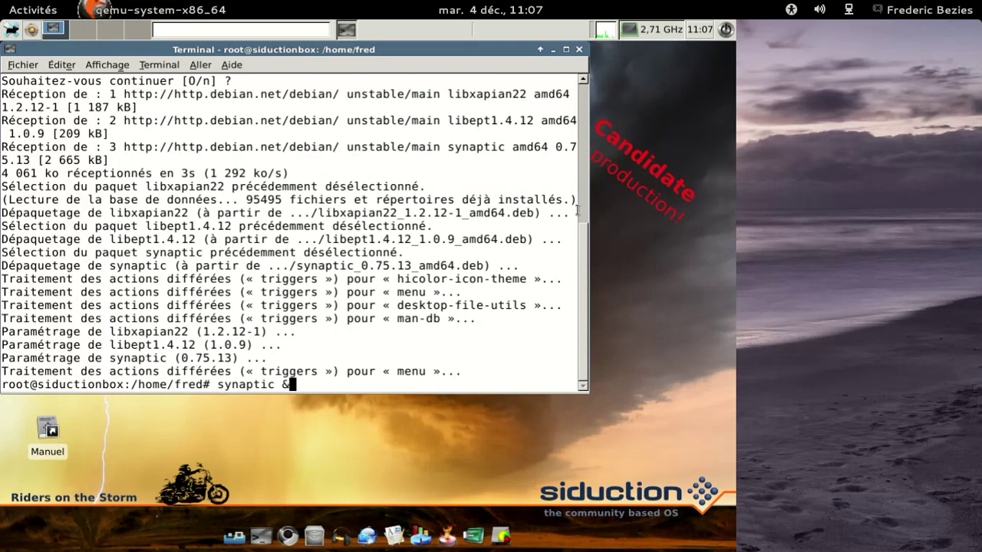
{"action": "key", "text": "Return"}
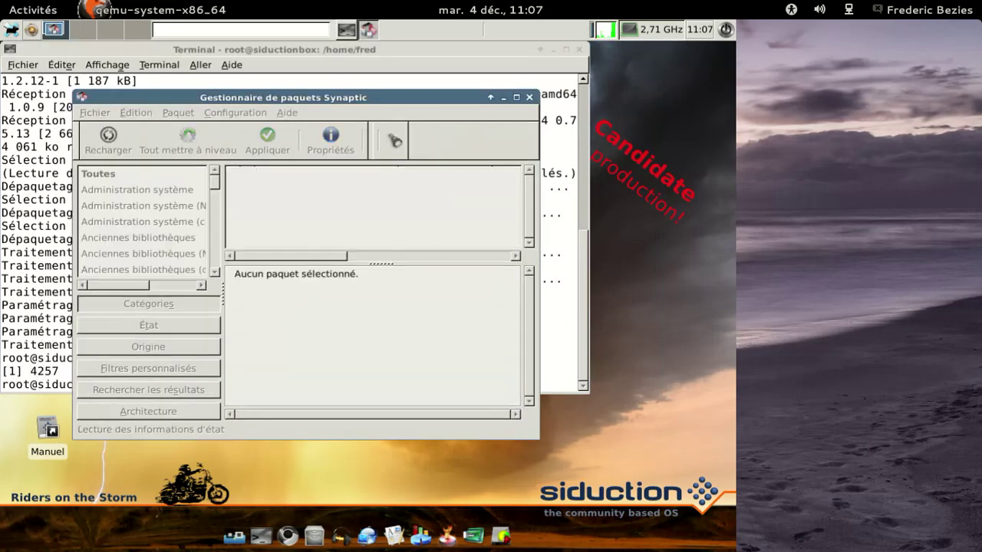
{"action": "left_click", "coordinate": [481, 416]}
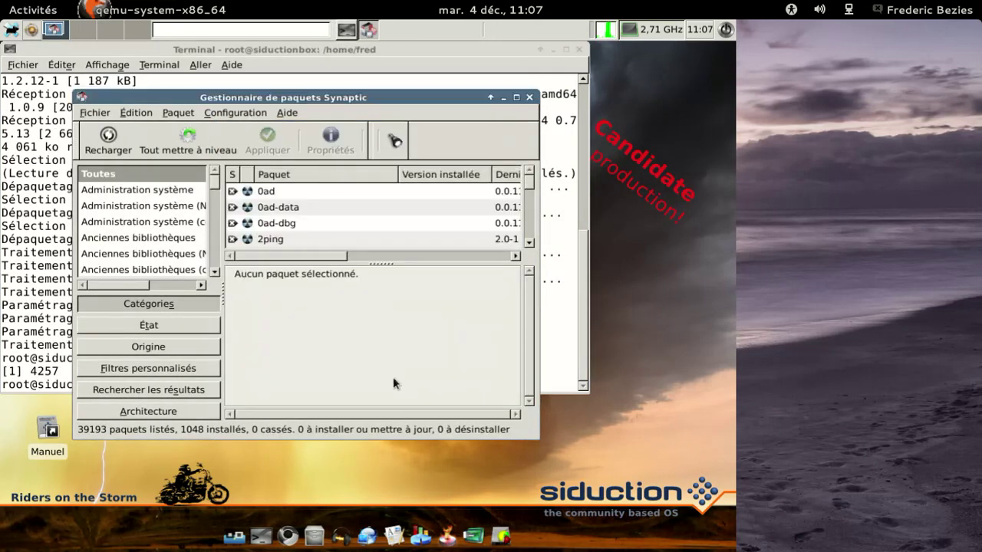
Reload the package lists, mark all available upgrades, and open the package search.
{"action": "left_click", "coordinate": [109, 138]}
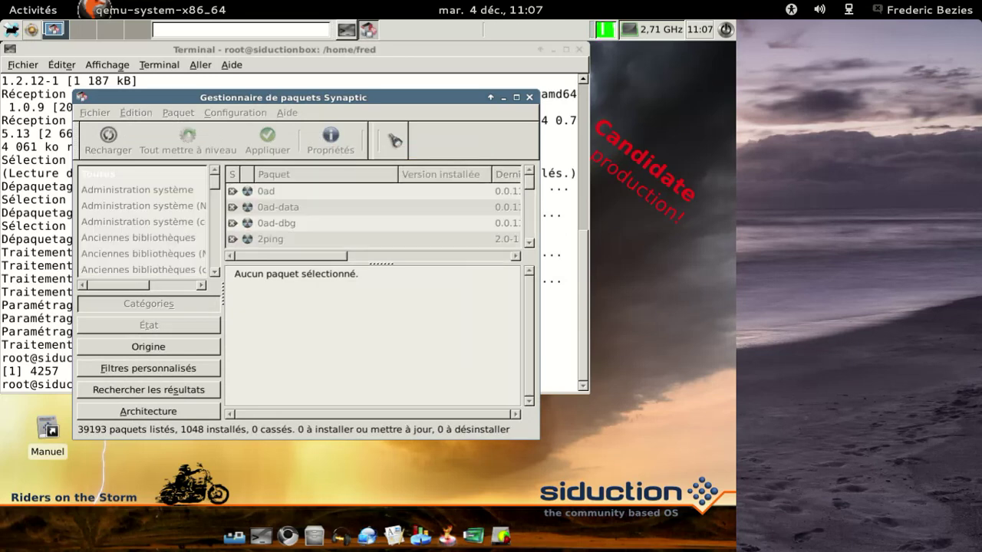
{"action": "left_click", "coordinate": [213, 141]}
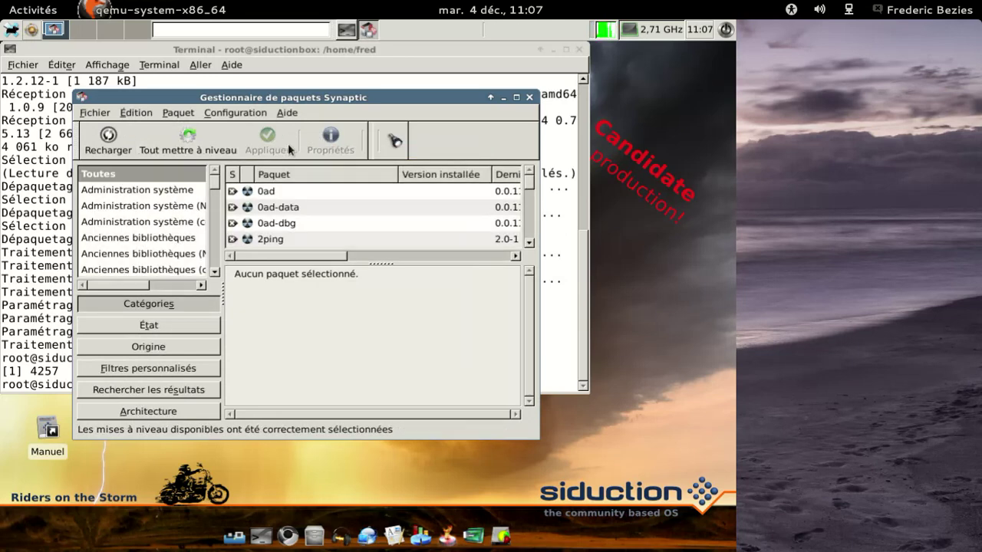
{"action": "left_click", "coordinate": [394, 141]}
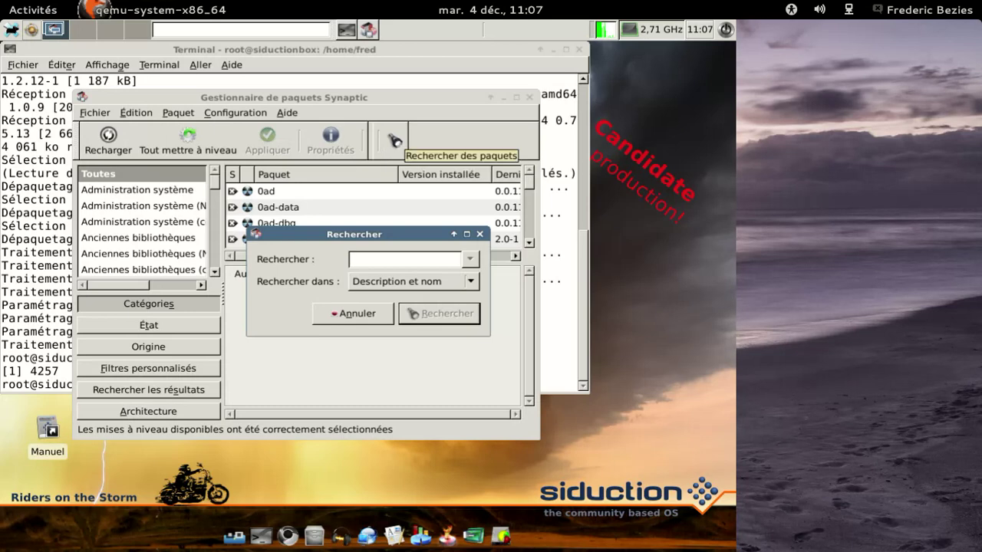
{"action": "type", "text": "libreoffice"}
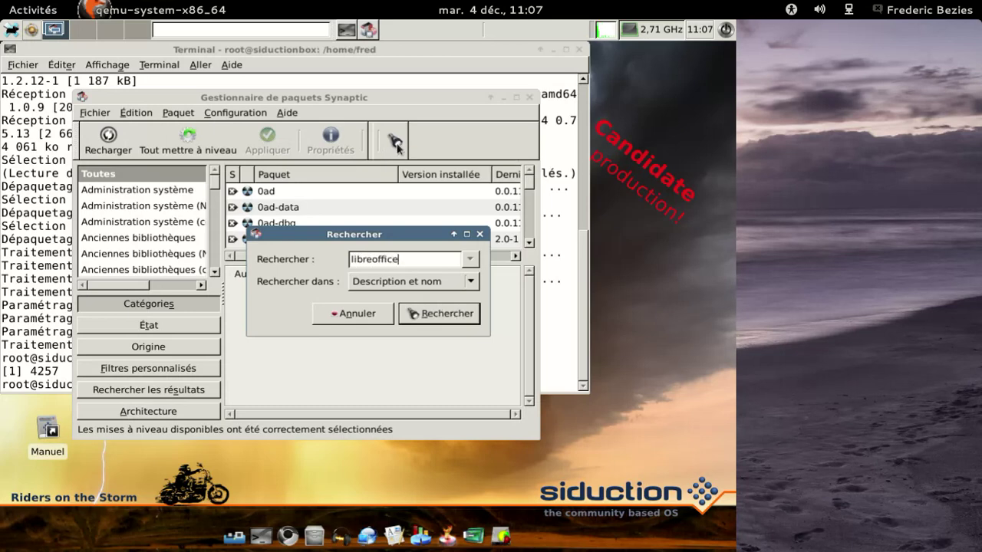
Search for 'libreoffice' and enlarge the Synaptic window to show more columns.
{"action": "key", "text": "Return"}
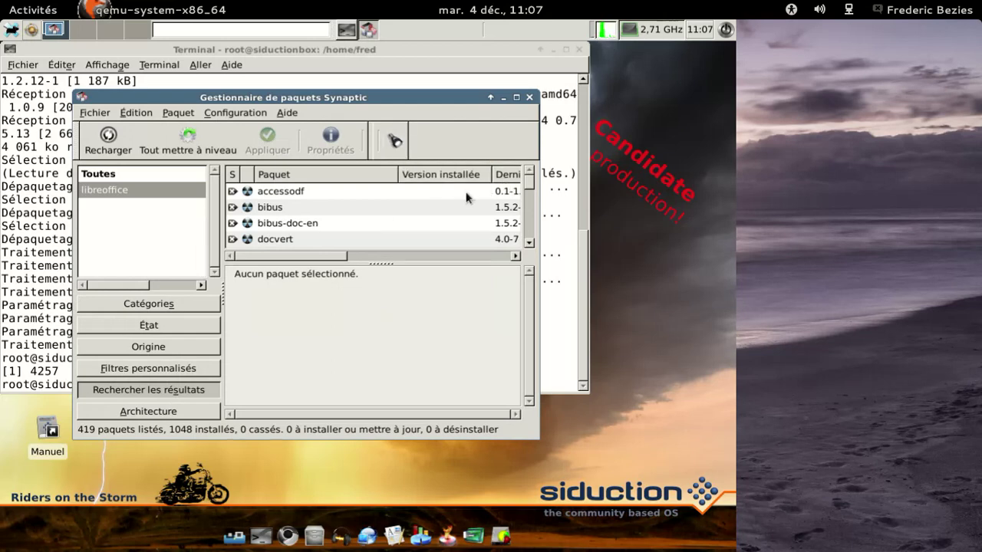
{"action": "left_click_drag", "start_coordinate": [529, 183], "coordinate": [529, 192]}
{"action": "scroll", "coordinate": [413, 224], "scroll_direction": "up", "scroll_amount": 2}
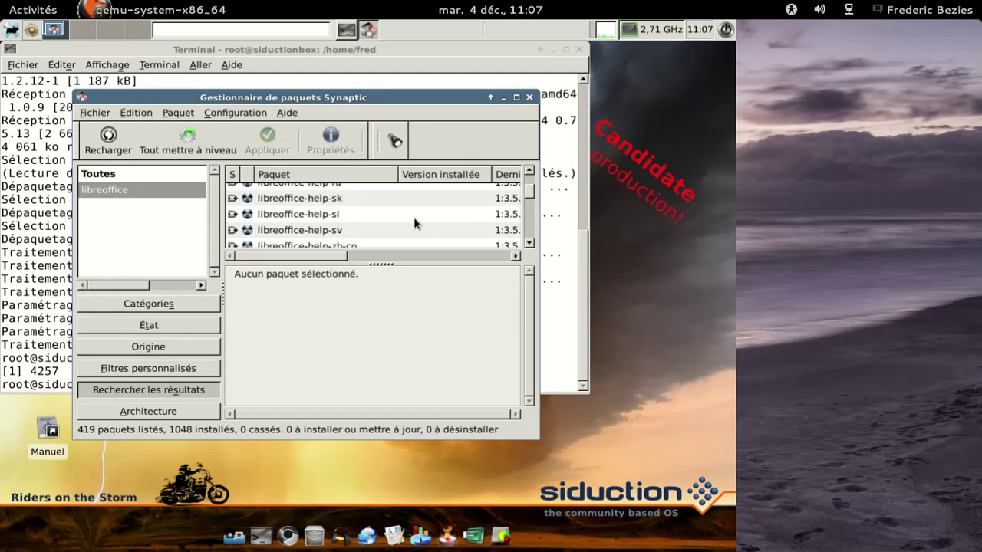
{"action": "left_click_drag", "start_coordinate": [528, 434], "coordinate": [643, 453]}
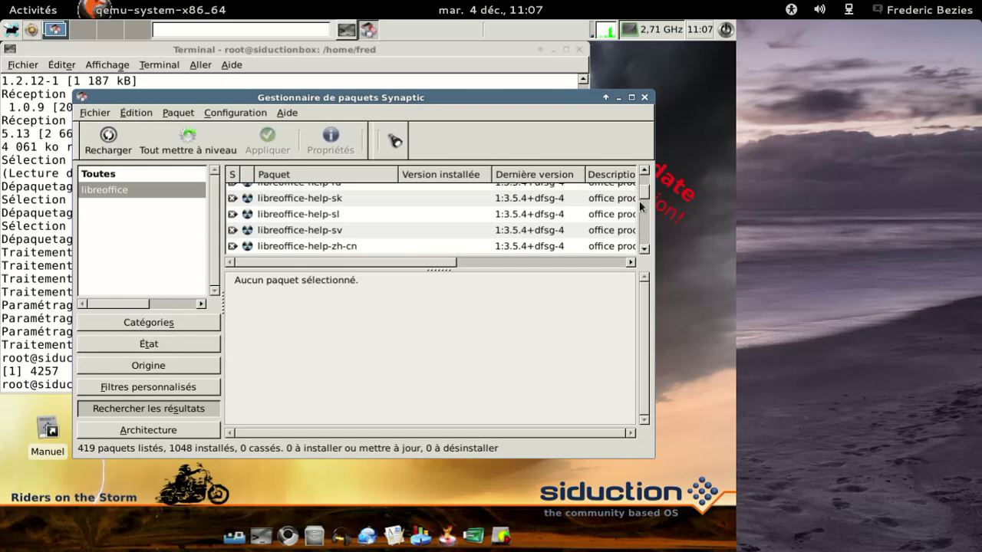
{"action": "mouse_move", "coordinate": [644, 194]}
{"action": "left_mouse_down"}
{"action": "mouse_move", "coordinate": [644, 184]}
{"action": "mouse_move", "coordinate": [644, 200]}
{"action": "left_mouse_up"}
{"action": "scroll", "coordinate": [429, 219], "scroll_direction": "down", "scroll_amount": 10}
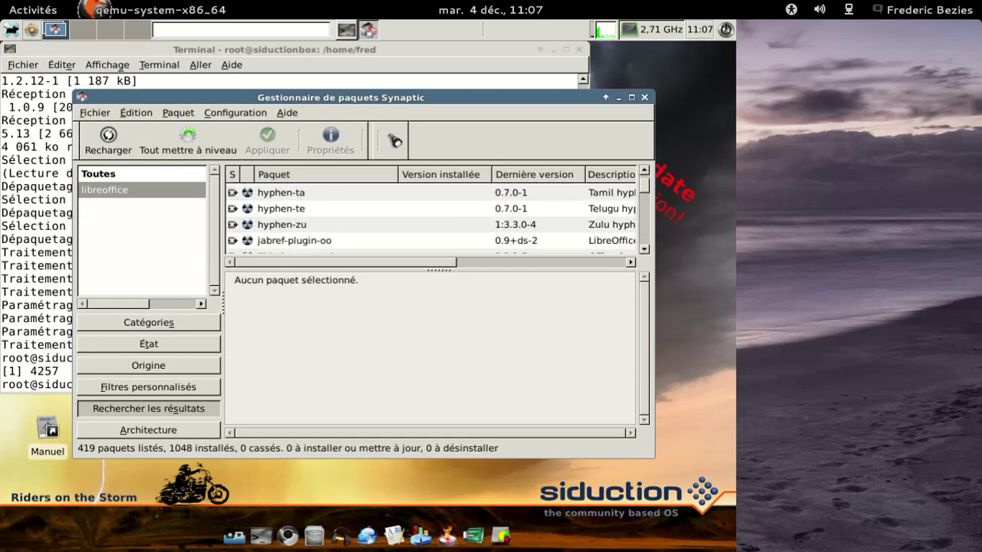
{"action": "scroll", "coordinate": [470, 194], "scroll_direction": "up", "scroll_amount": 1}
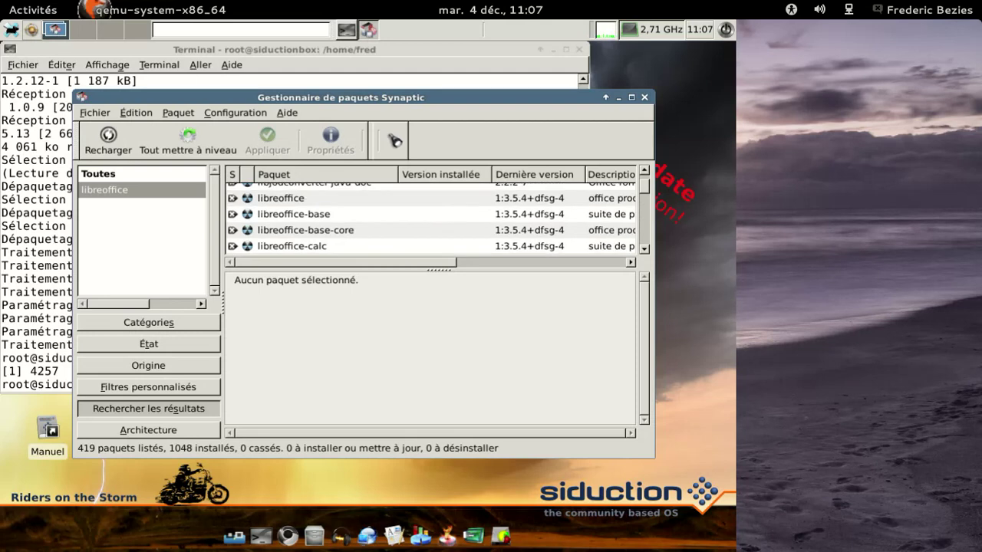
Show the libreoffice package's description and view its downloaded screenshot.
{"action": "left_click", "coordinate": [460, 200]}
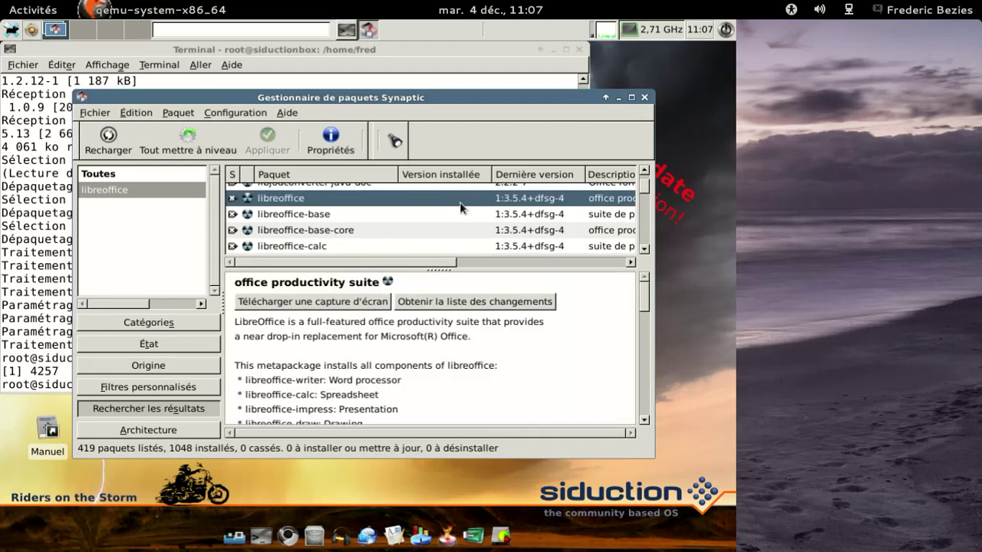
{"action": "left_click", "coordinate": [373, 303]}
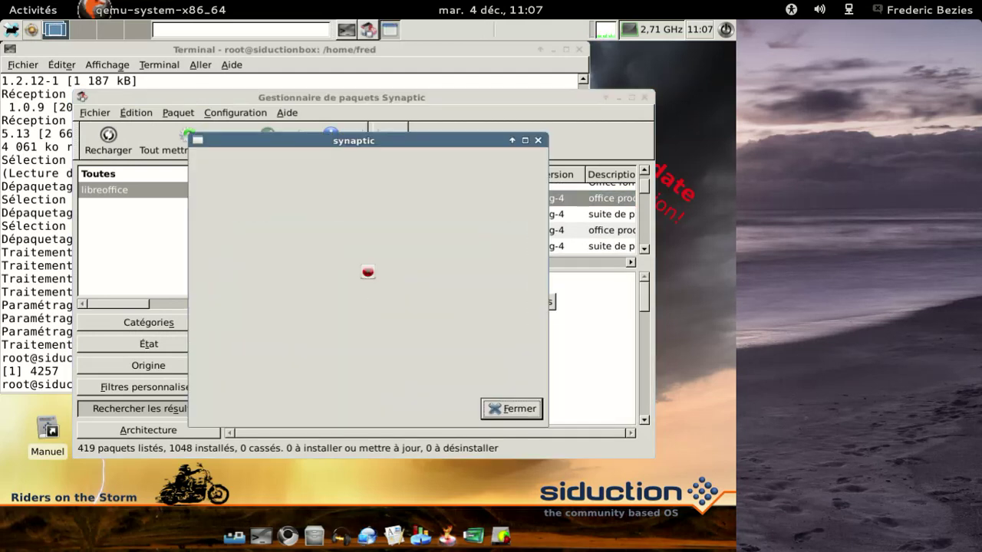
{"action": "left_click", "coordinate": [507, 409]}
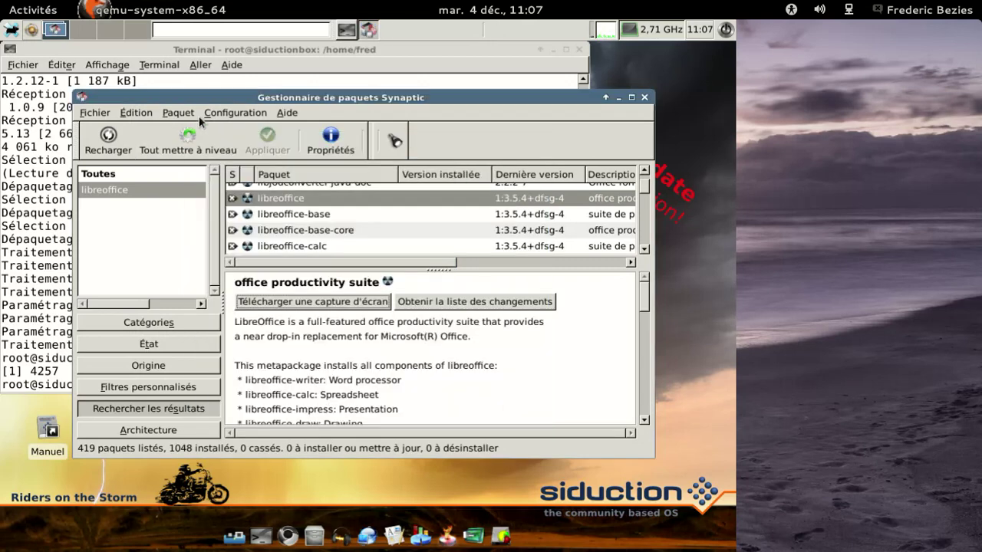
{"action": "left_click", "coordinate": [178, 113]}
Enable showing package properties in the main window in Synaptic's Préférences.
{"action": "mouse_move", "coordinate": [230, 114]}
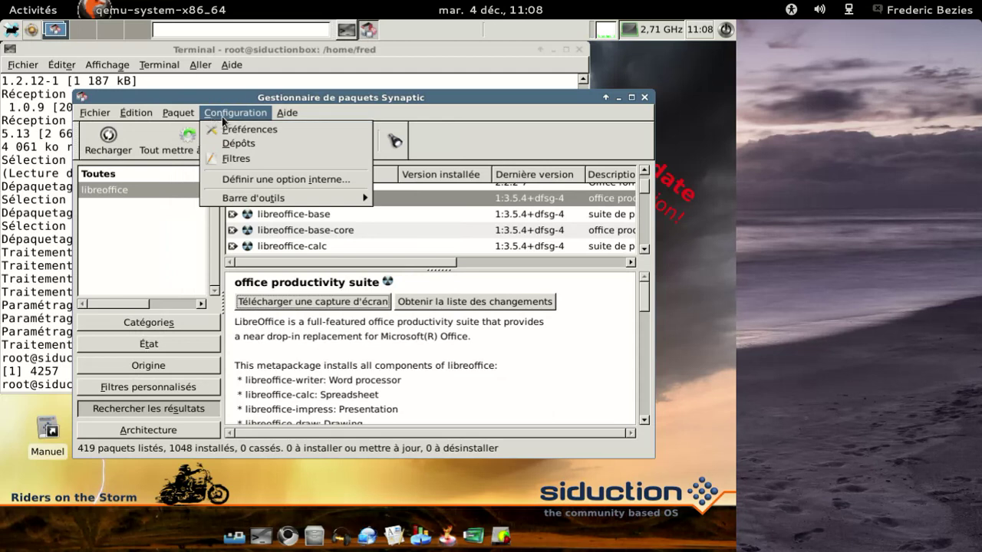
{"action": "left_click", "coordinate": [230, 130]}
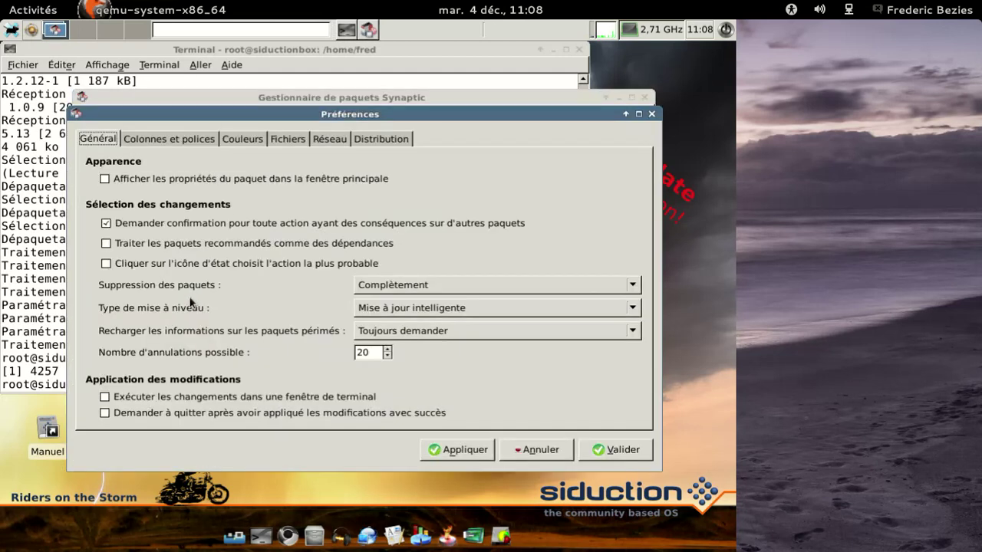
{"action": "left_click", "coordinate": [157, 181]}
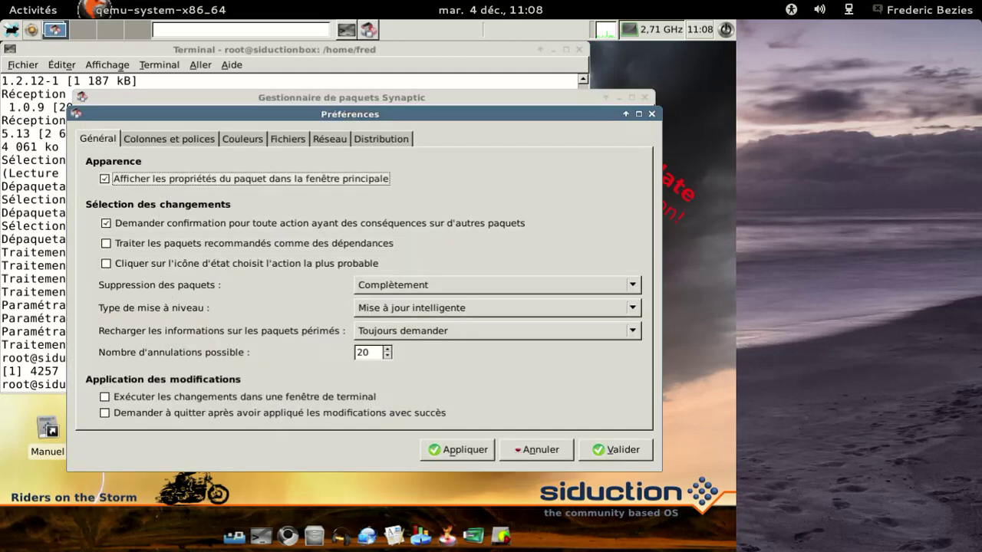
{"action": "left_click", "coordinate": [595, 452]}
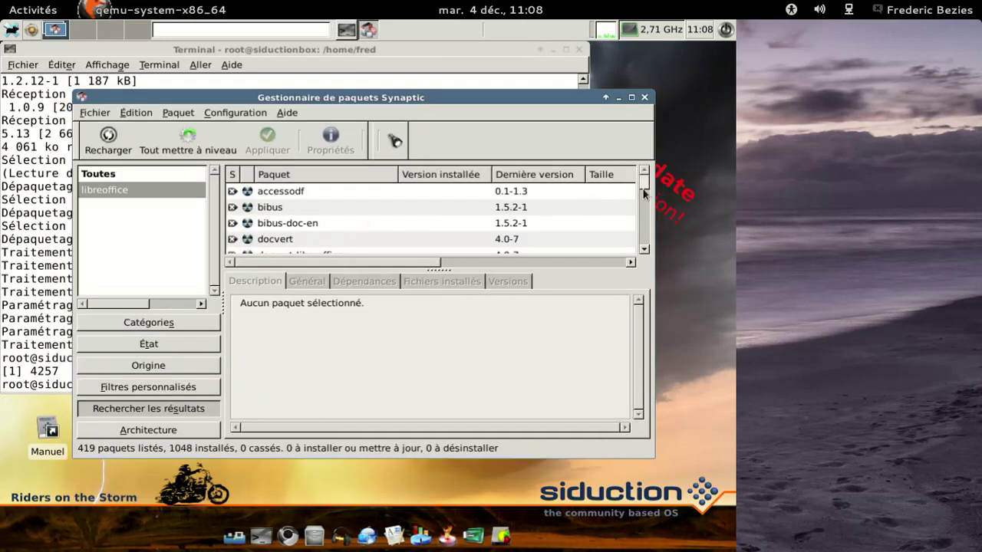
View libreoffice-l10n-fr's available version, 1:3.5.4+dfsg-4 (unstable).
{"action": "left_click_drag", "start_coordinate": [645, 183], "coordinate": [645, 197]}
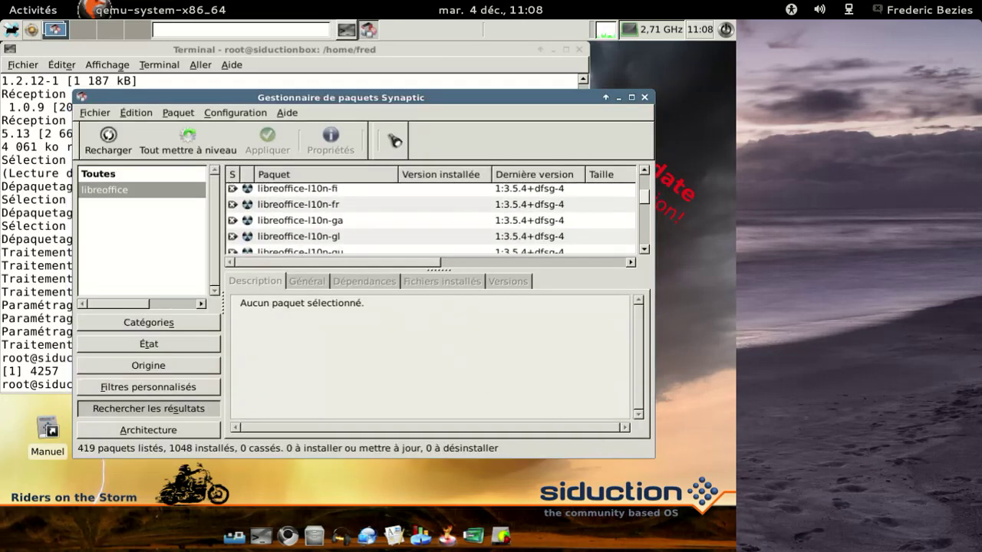
{"action": "left_click", "coordinate": [338, 206]}
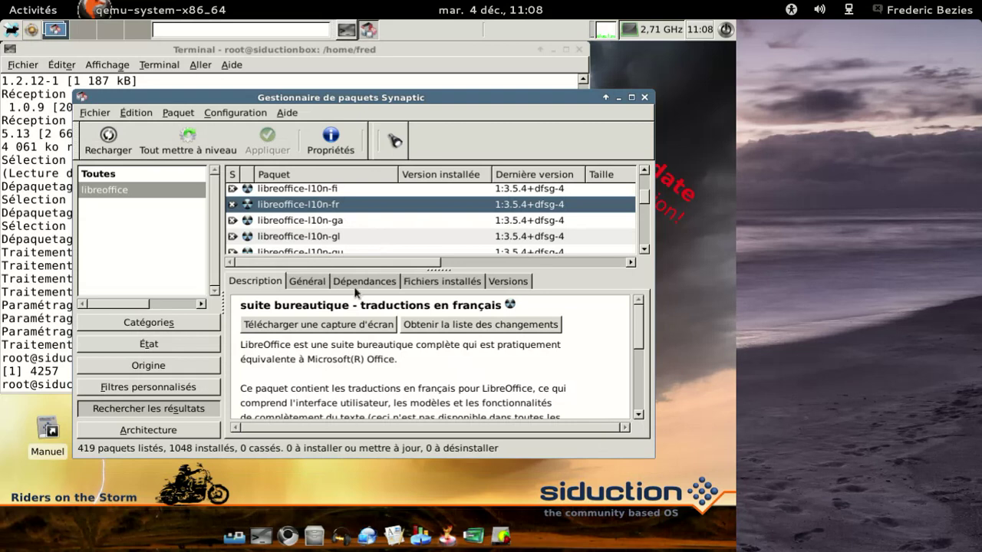
{"action": "left_click", "coordinate": [515, 284]}
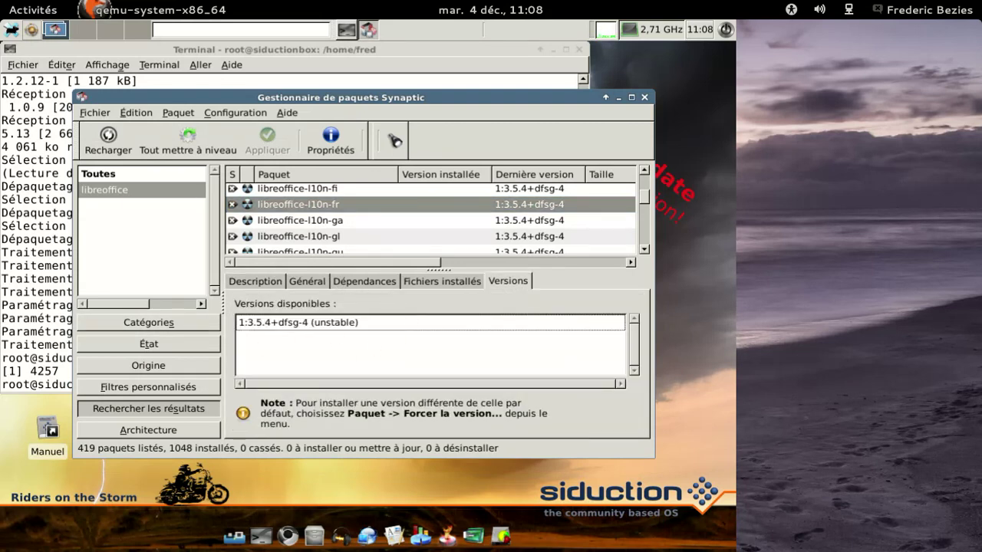
{"action": "left_click", "coordinate": [394, 142]}
Search Synaptic for 'gstreamer' and scroll down to the plugin packages.
{"action": "type", "text": "g"}
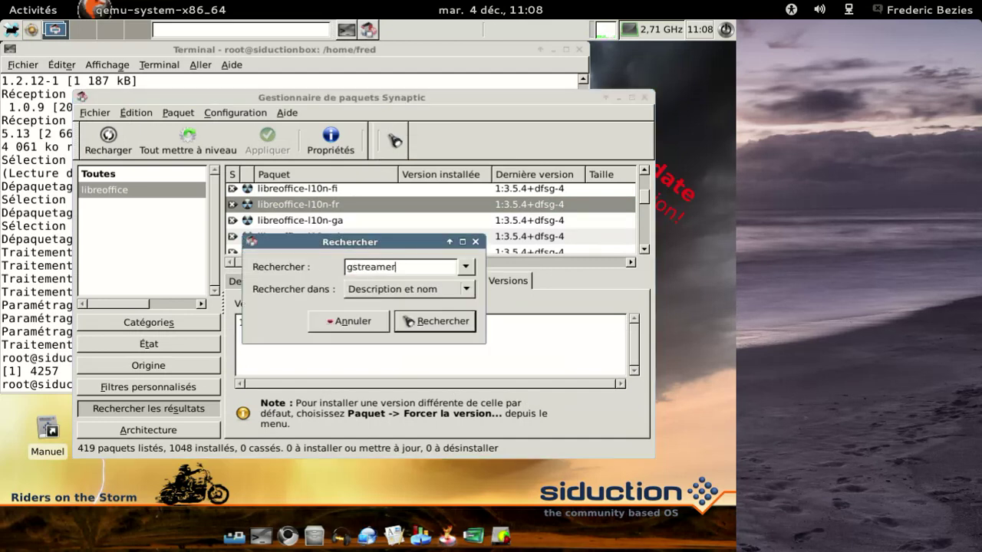
{"action": "type", "text": "streamer"}
{"action": "key", "text": "Return"}
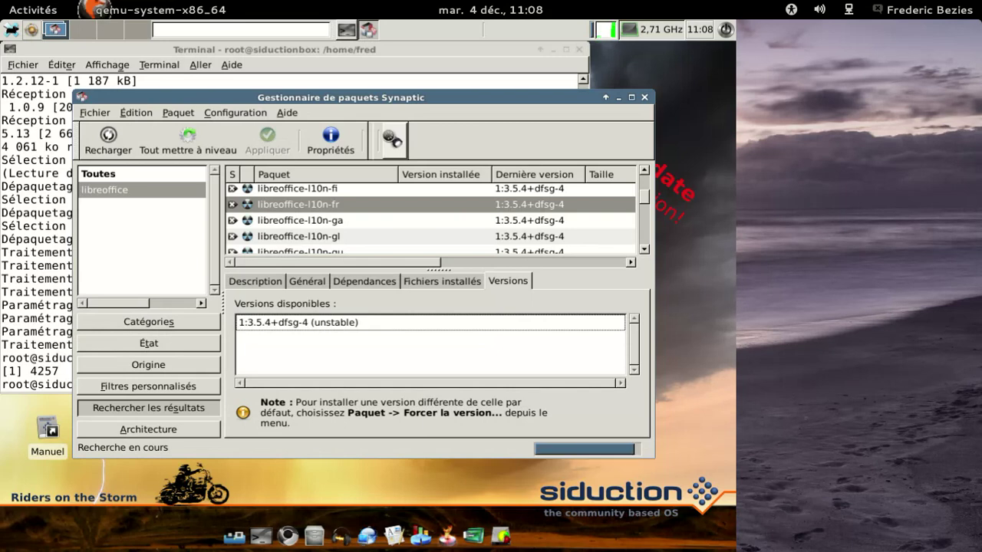
{"action": "scroll", "coordinate": [390, 192], "scroll_direction": "down", "scroll_amount": 3}
{"action": "scroll", "coordinate": [389, 194], "scroll_direction": "down", "scroll_amount": 5}
{"action": "scroll", "coordinate": [381, 194], "scroll_direction": "down", "scroll_amount": 3}
{"action": "scroll", "coordinate": [381, 194], "scroll_direction": "down", "scroll_amount": 3}
{"action": "scroll", "coordinate": [430, 219], "scroll_direction": "down", "scroll_amount": 7}
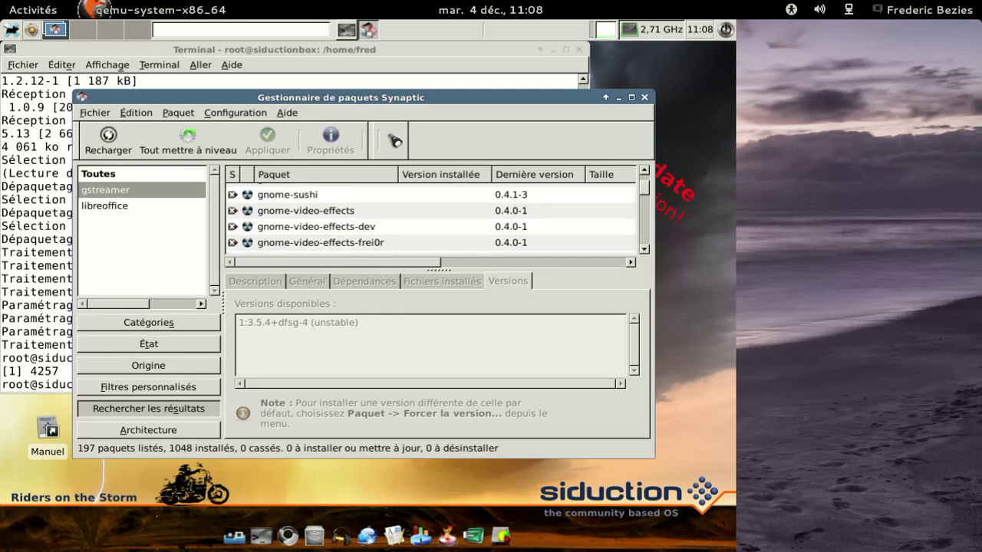
{"action": "scroll", "coordinate": [431, 219], "scroll_direction": "down", "scroll_amount": 8}
{"action": "scroll", "coordinate": [431, 218], "scroll_direction": "down", "scroll_amount": 9}
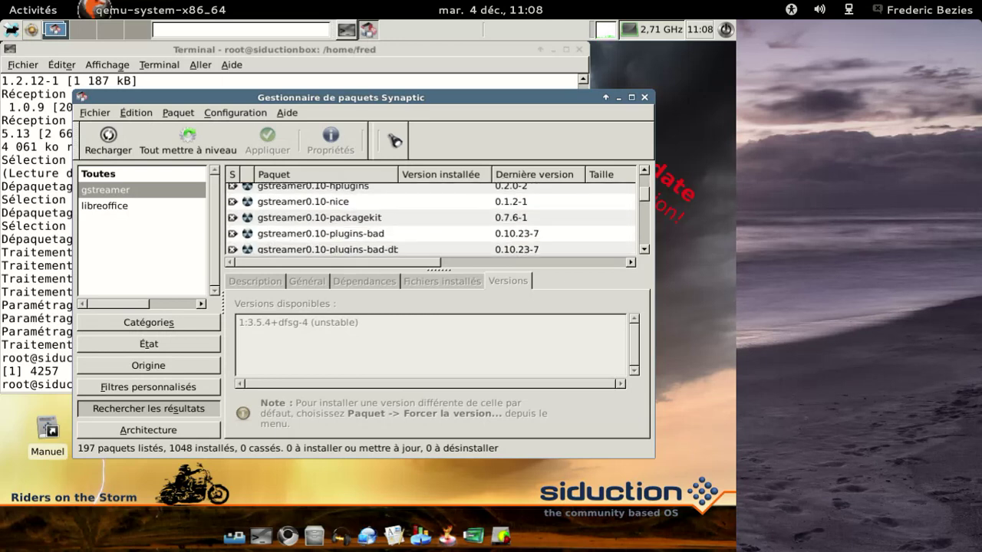
{"action": "scroll", "coordinate": [431, 219], "scroll_direction": "down", "scroll_amount": 1}
Mark gstreamer0.10-plugins-bad, -good and -ugly with dependencies, then review the 39-package summary.
{"action": "left_click", "coordinate": [301, 218]}
{"action": "right_click", "coordinate": [301, 221]}
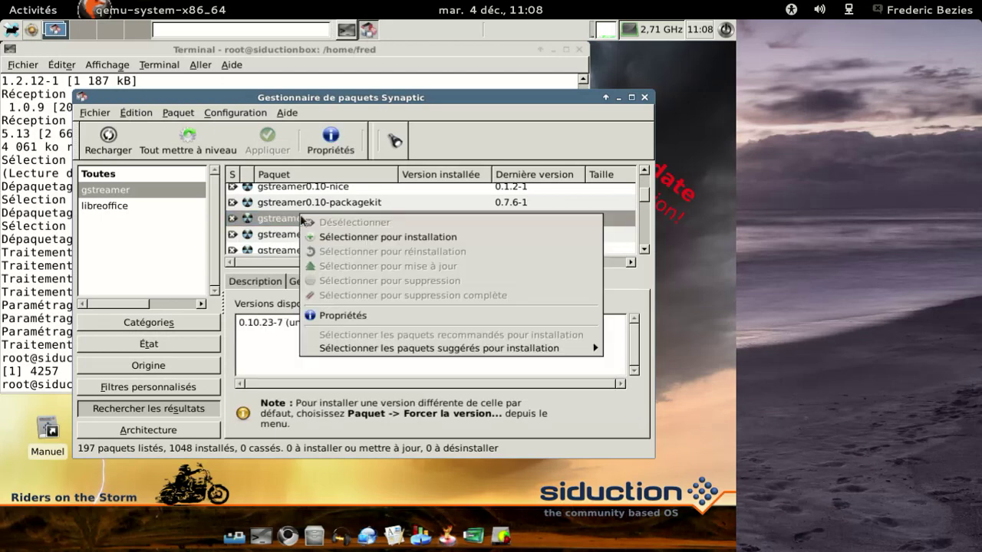
{"action": "left_click", "coordinate": [352, 240]}
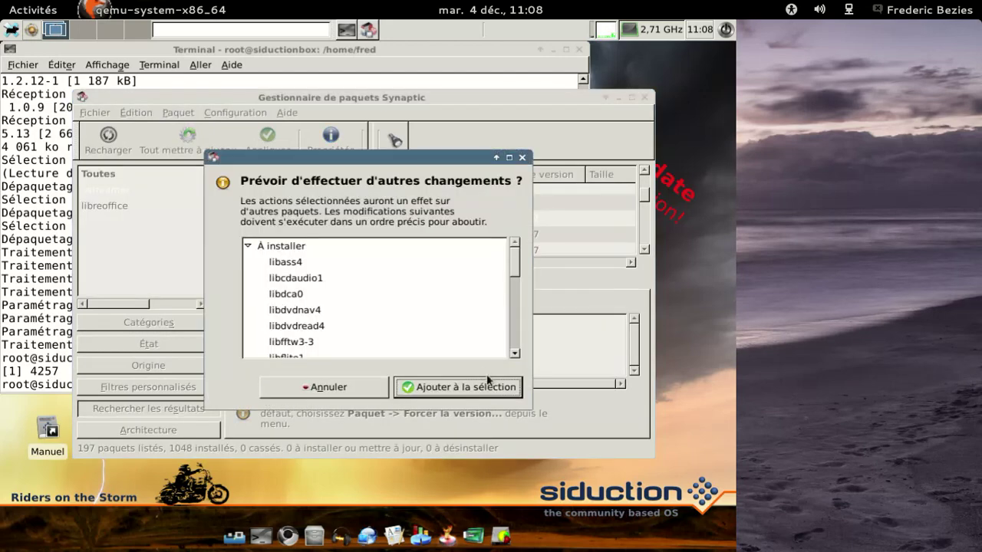
{"action": "left_click", "coordinate": [486, 381]}
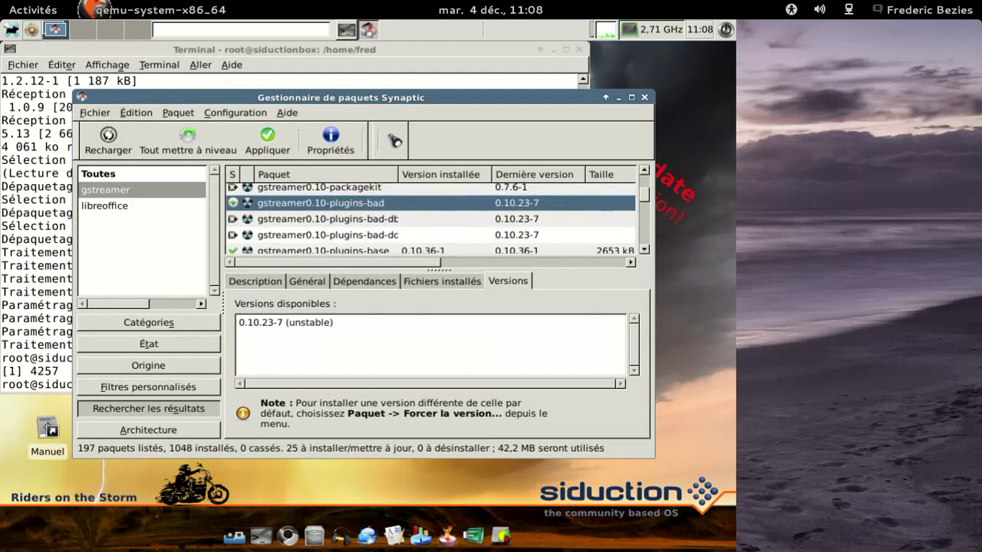
{"action": "scroll", "coordinate": [430, 218], "scroll_direction": "down", "scroll_amount": 5}
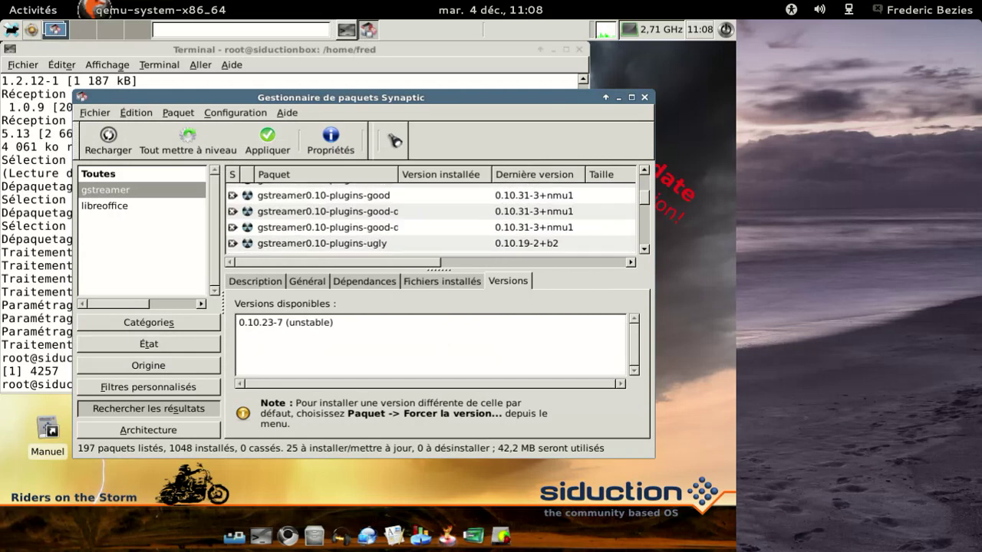
{"action": "left_click", "coordinate": [375, 195]}
{"action": "right_click", "coordinate": [374, 194]}
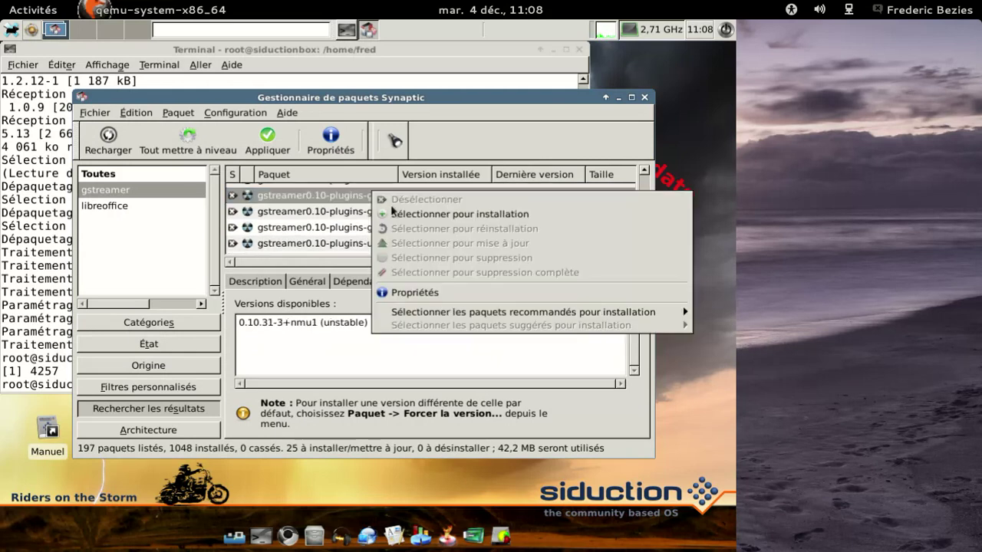
{"action": "left_click", "coordinate": [392, 214]}
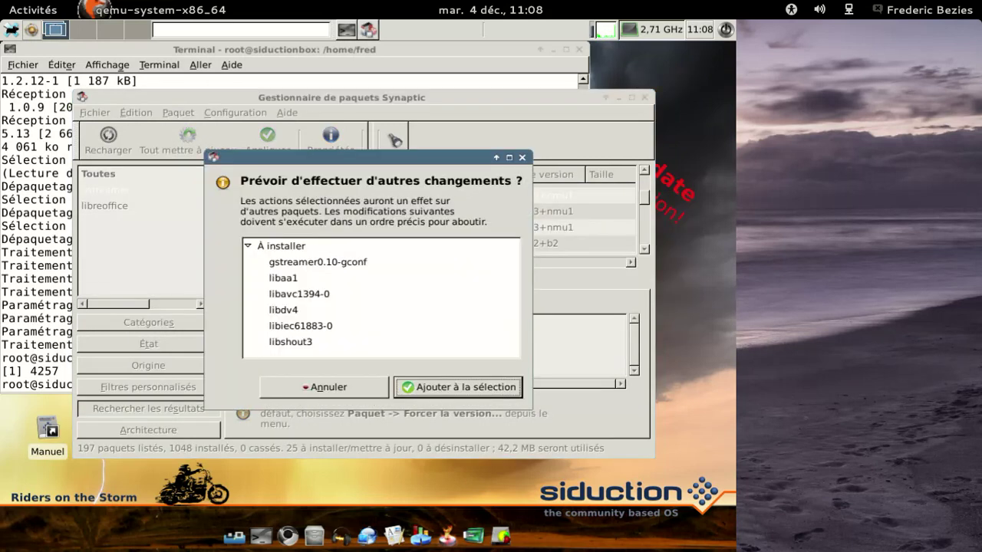
{"action": "left_click", "coordinate": [455, 389]}
{"action": "scroll", "coordinate": [391, 244], "scroll_direction": "down", "scroll_amount": 1}
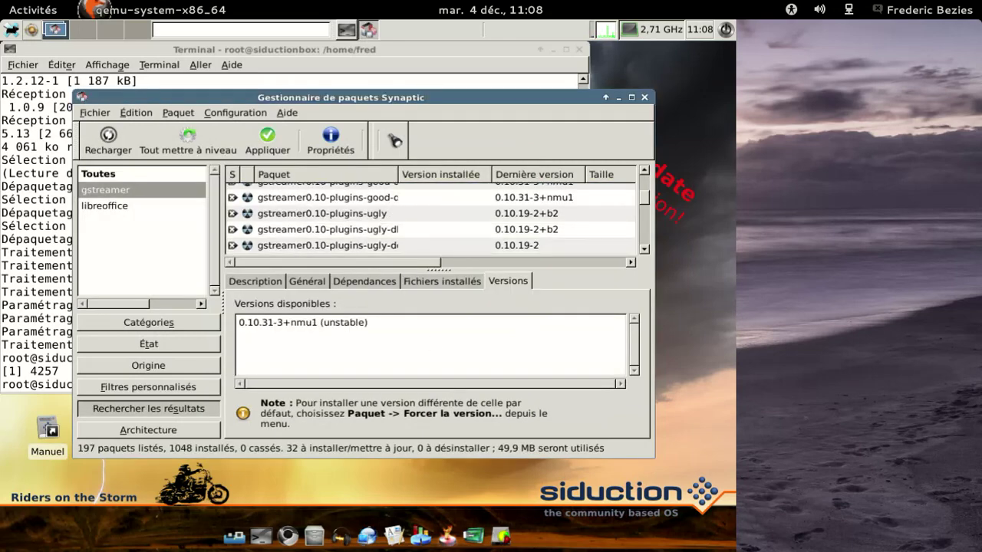
{"action": "right_click", "coordinate": [368, 217]}
{"action": "left_click", "coordinate": [384, 234]}
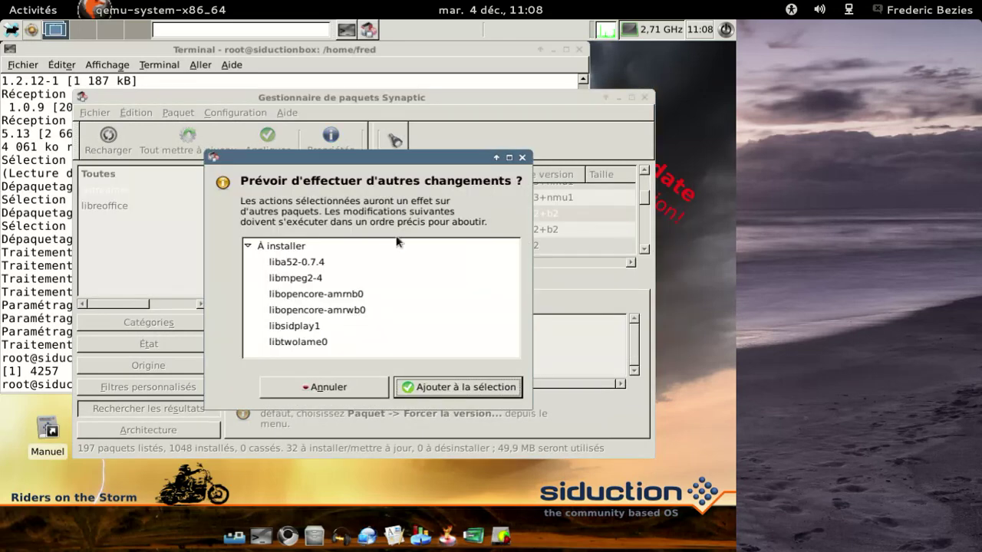
{"action": "left_click", "coordinate": [443, 384]}
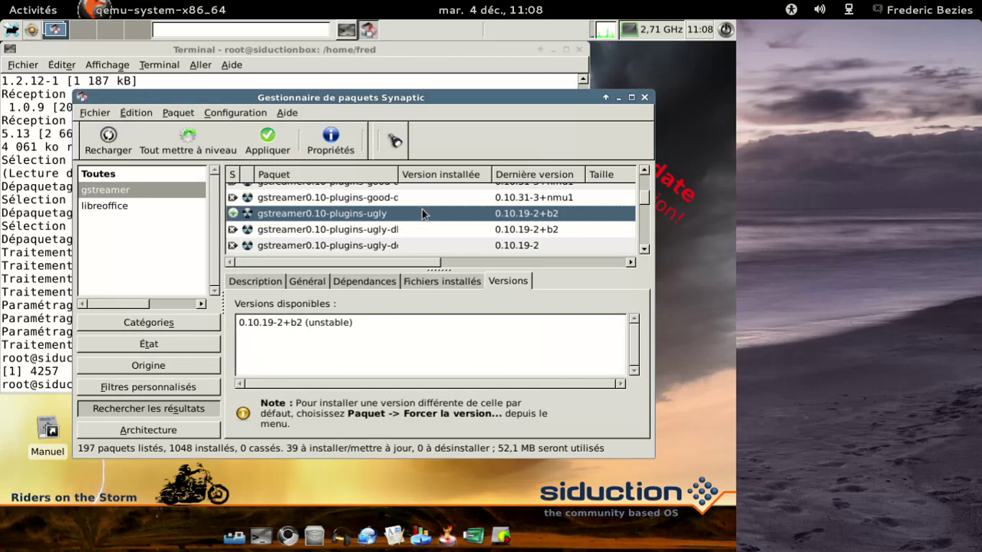
{"action": "left_click", "coordinate": [267, 142]}
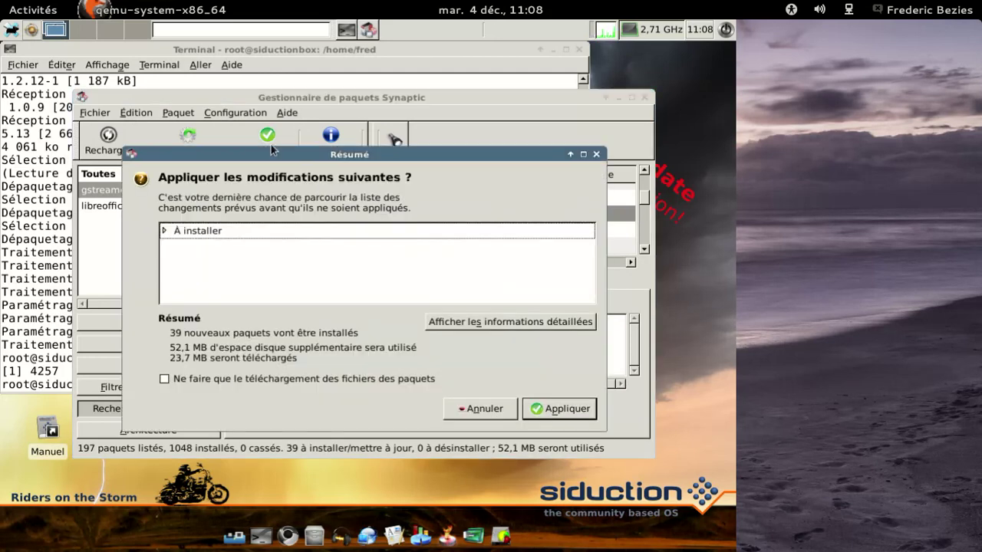
Confirm installing the 39 packages and browse the Applications menu.
{"action": "left_click", "coordinate": [560, 408]}
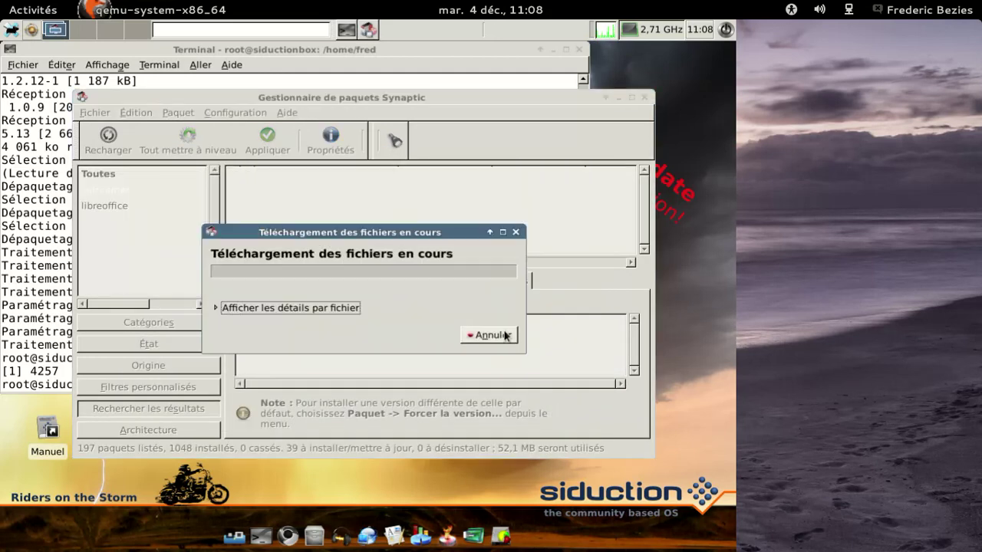
{"action": "left_click", "coordinate": [11, 30]}
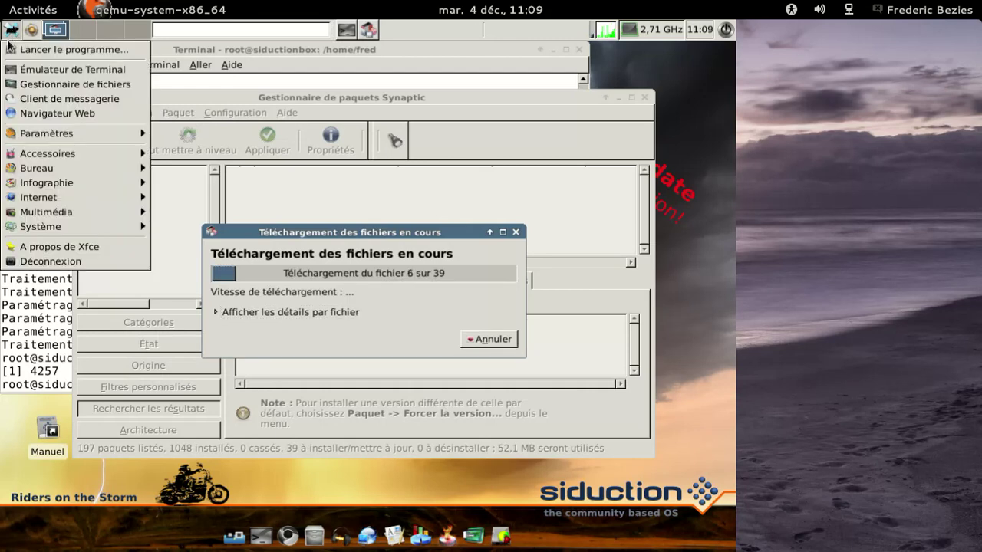
{"action": "mouse_move", "coordinate": [47, 153]}
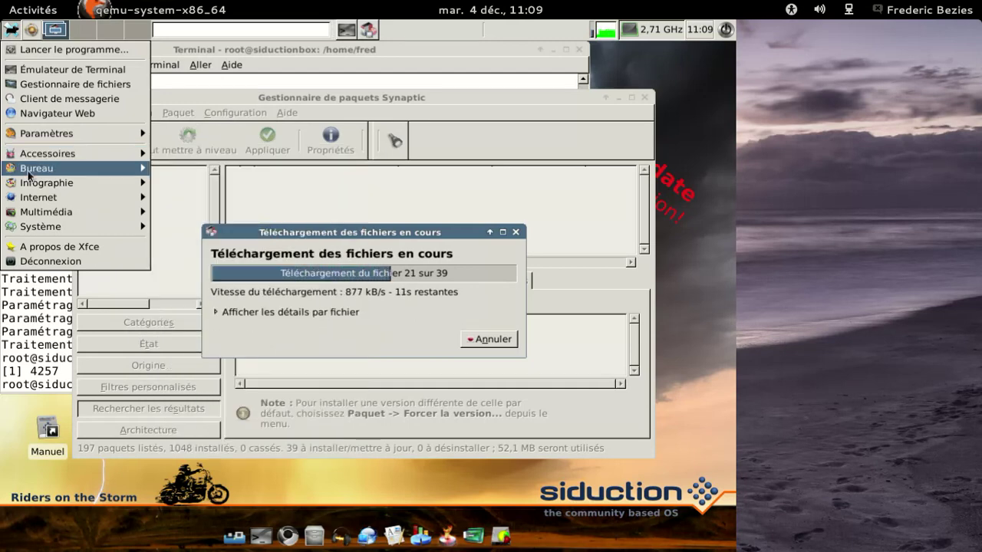
{"action": "mouse_move", "coordinate": [47, 183]}
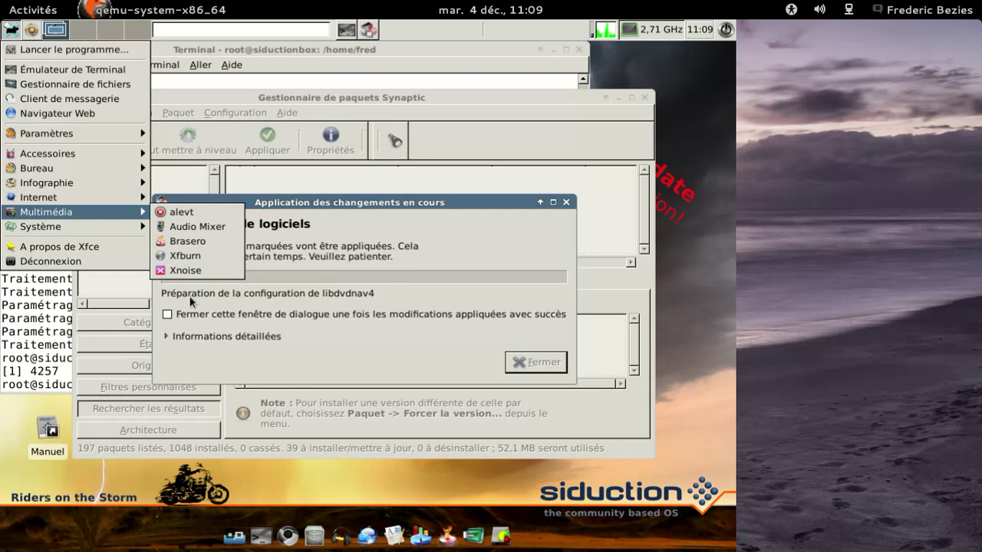
{"action": "left_click", "coordinate": [168, 316]}
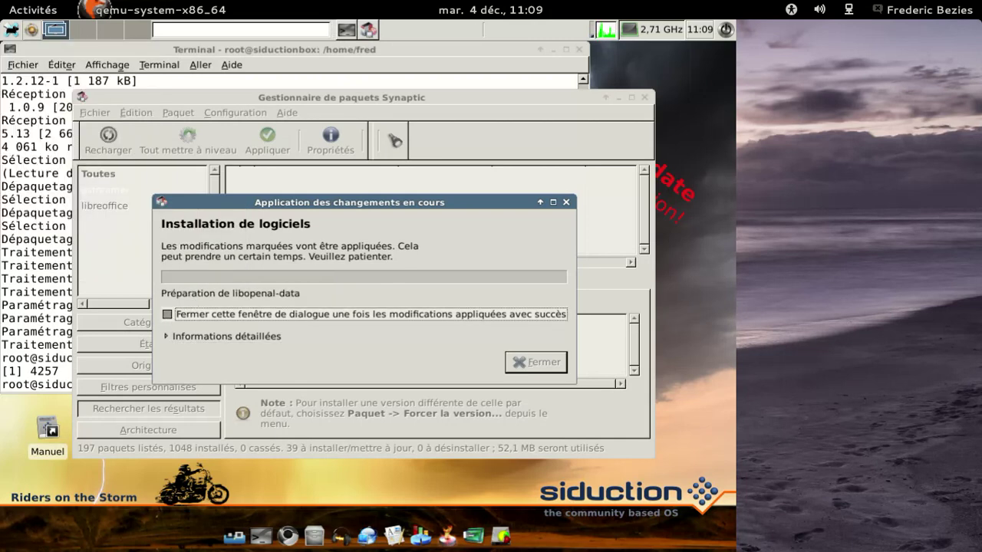
Have the progress window close on success and launch Xnoise from Multimédia.
{"action": "left_click", "coordinate": [11, 29]}
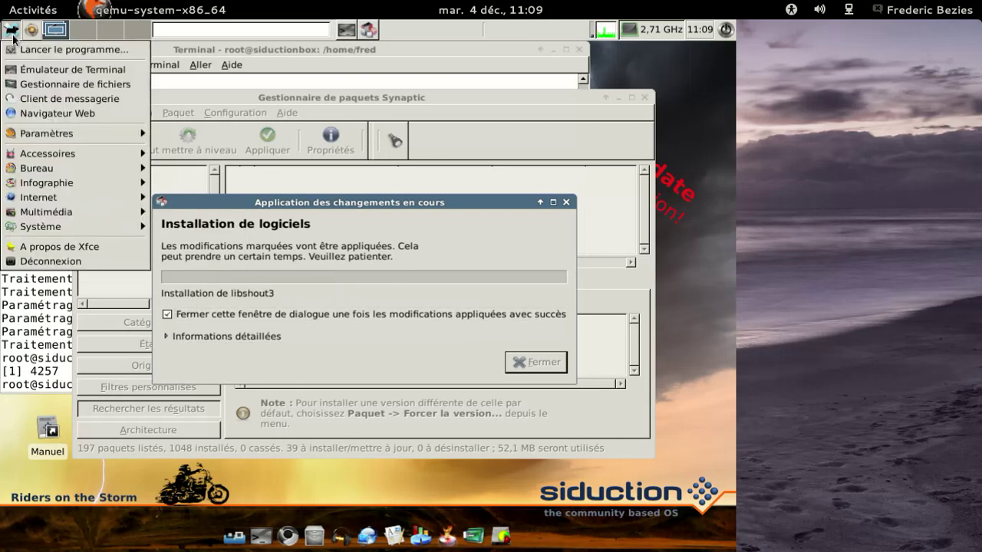
{"action": "mouse_move", "coordinate": [92, 226]}
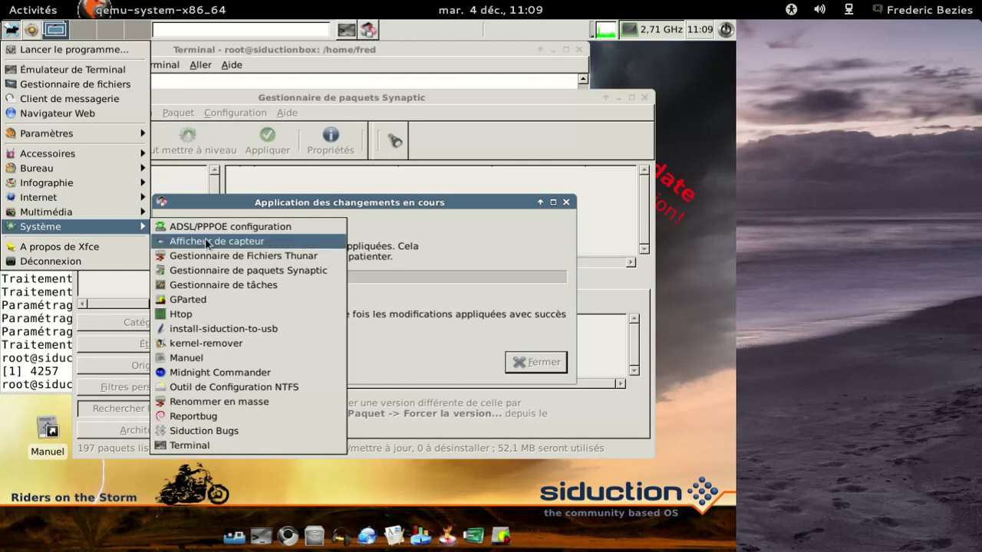
{"action": "mouse_move", "coordinate": [130, 212]}
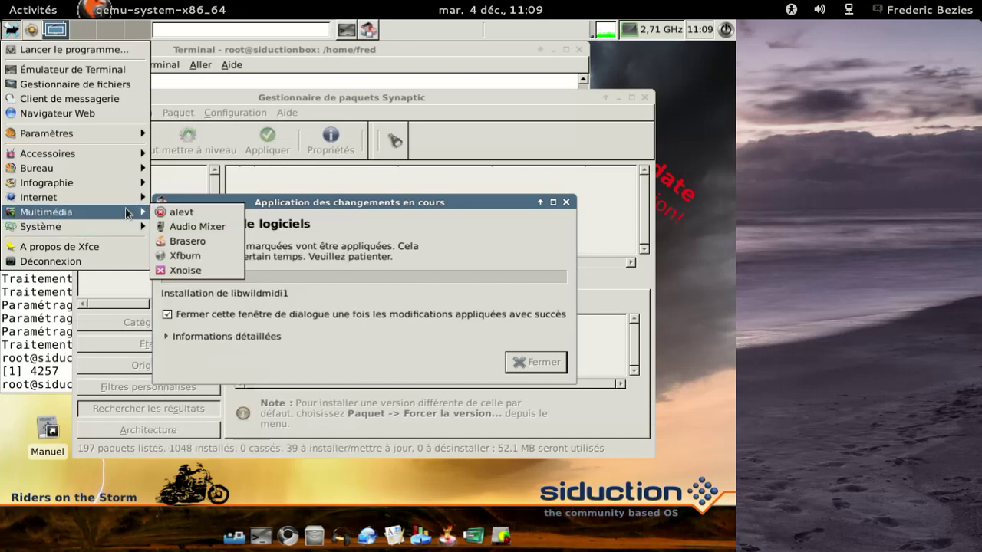
{"action": "left_click", "coordinate": [184, 270]}
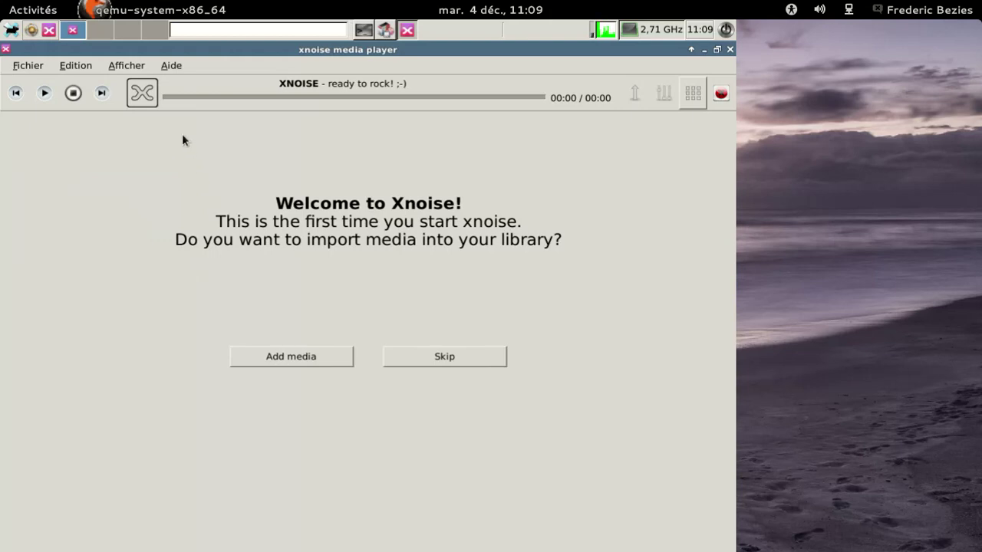
View Xnoise's À propos information, then quit the media player.
{"action": "left_click", "coordinate": [173, 67]}
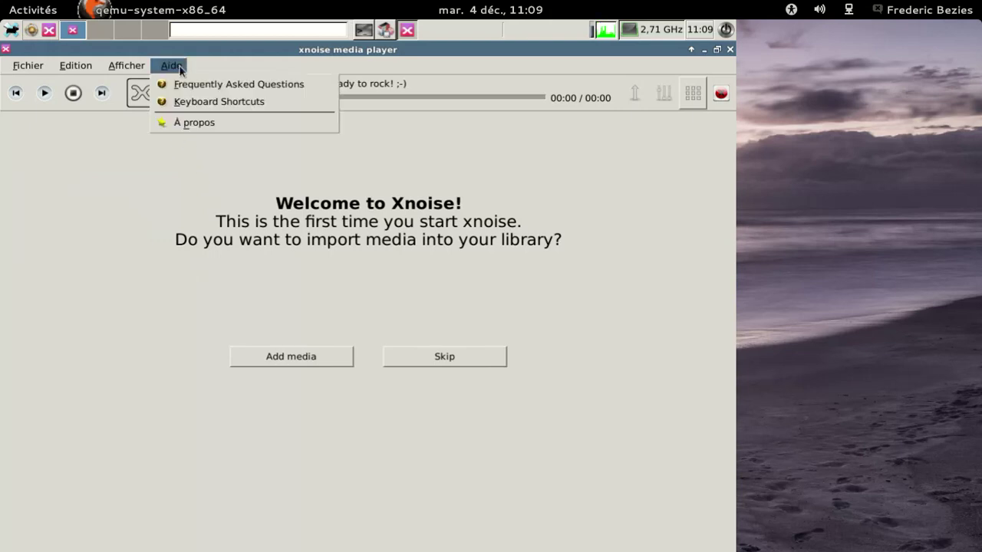
{"action": "left_click", "coordinate": [184, 123]}
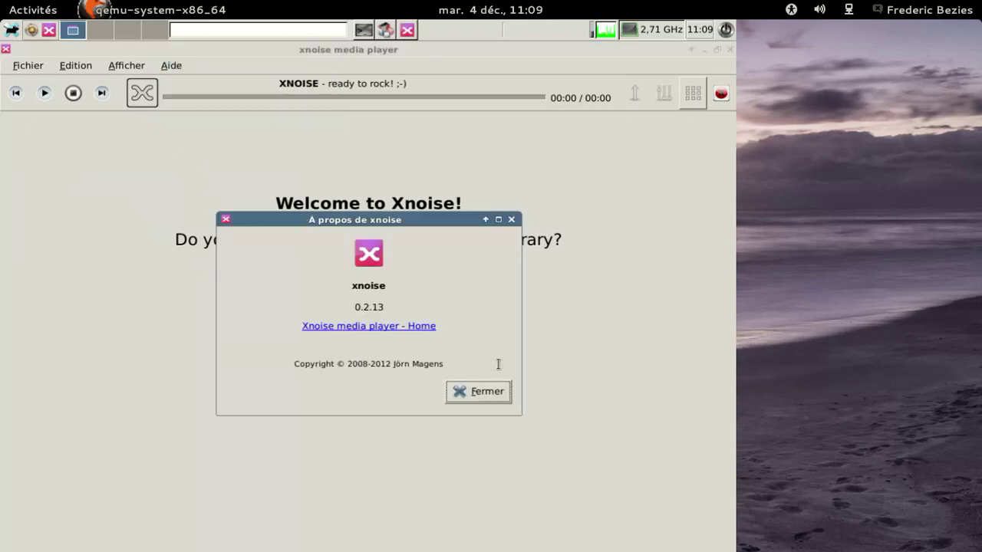
{"action": "left_click", "coordinate": [483, 390]}
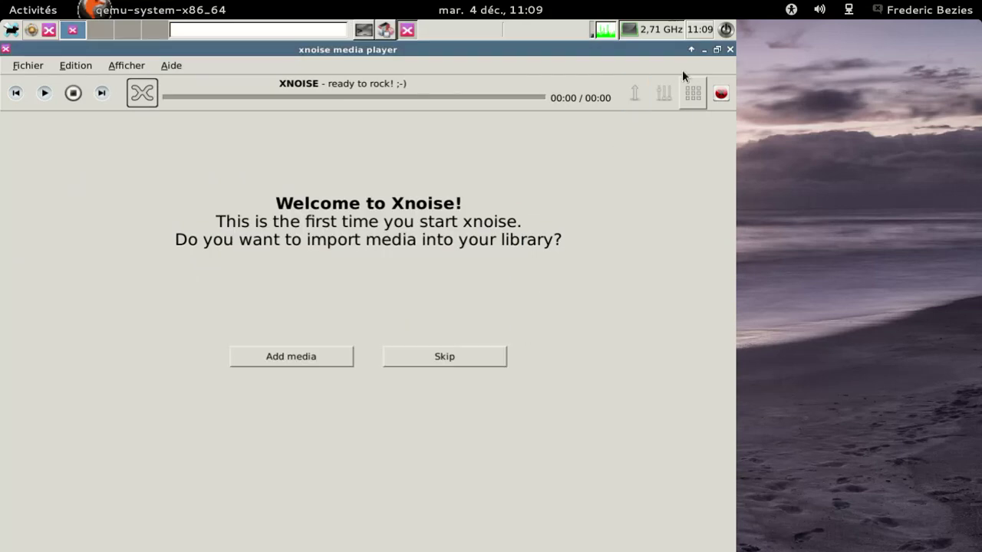
{"action": "left_click", "coordinate": [730, 49]}
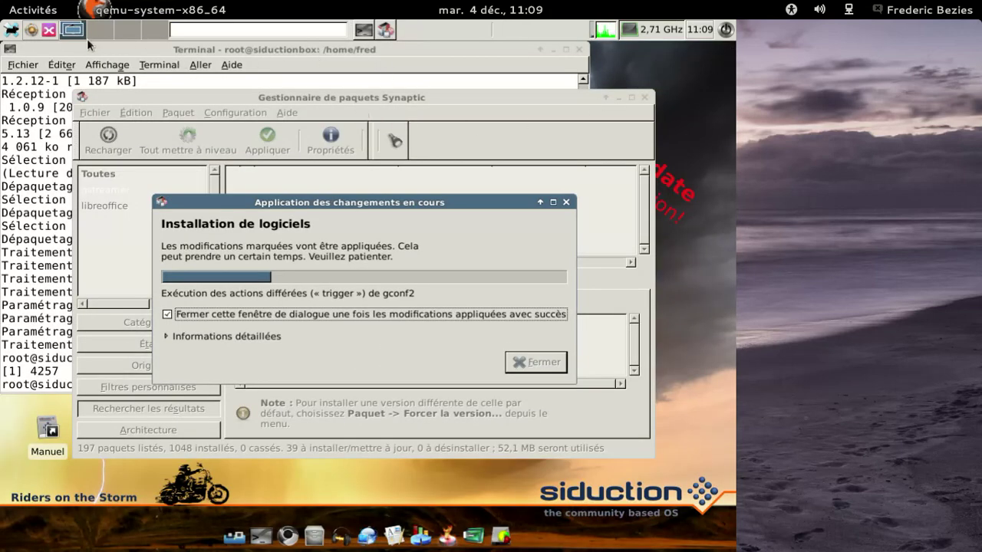
Launch the Thunar file manager from the Système menu and move its window higher.
{"action": "left_click", "coordinate": [15, 33]}
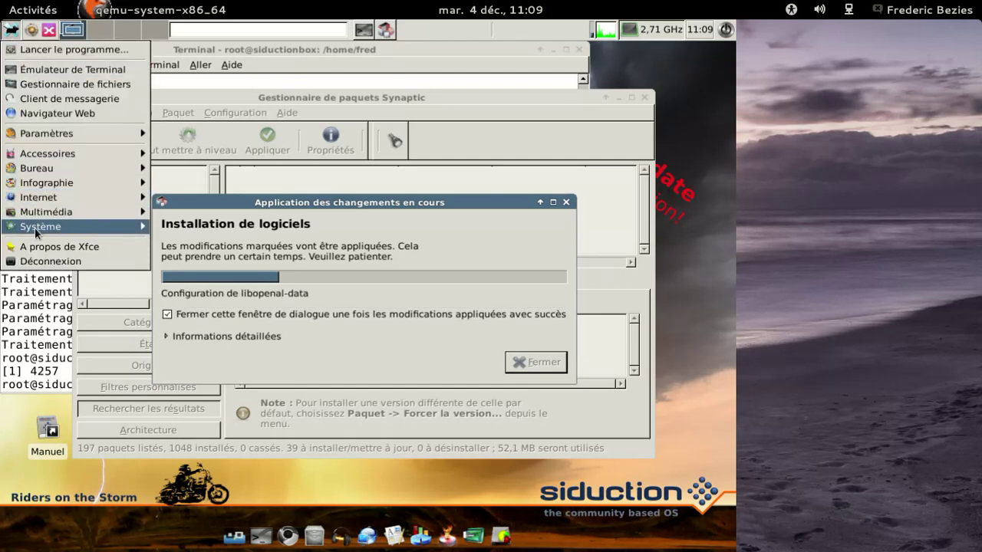
{"action": "mouse_move", "coordinate": [35, 229]}
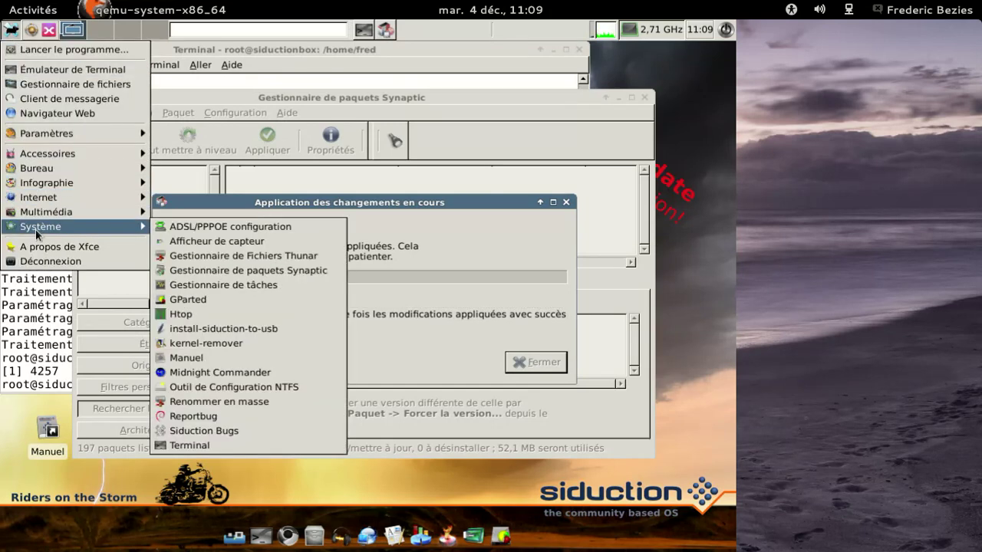
{"action": "left_click", "coordinate": [243, 255]}
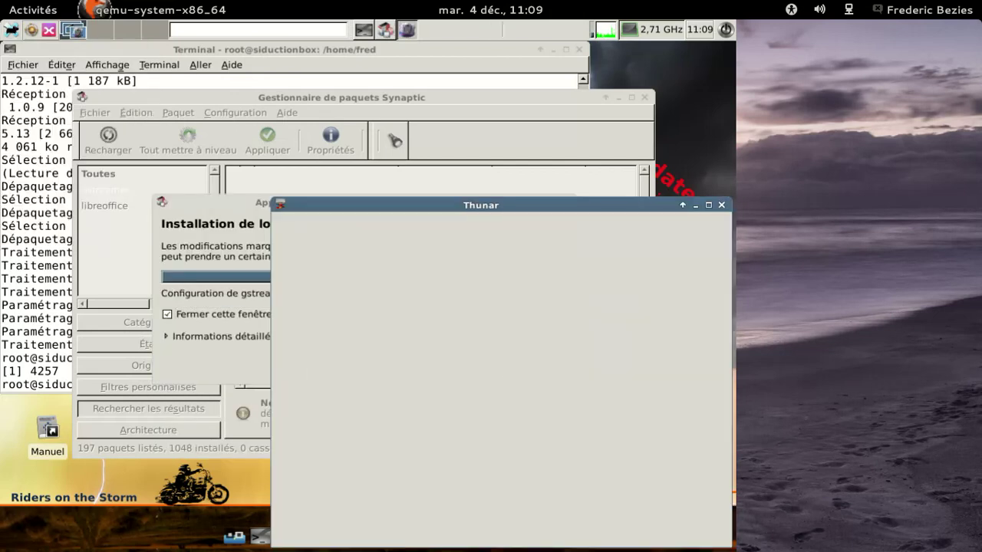
{"action": "left_click_drag", "start_coordinate": [483, 204], "coordinate": [381, 142]}
Check Thunar's version (1.4.0) in its About box, then close Thunar and Synaptic.
{"action": "left_click", "coordinate": [325, 157]}
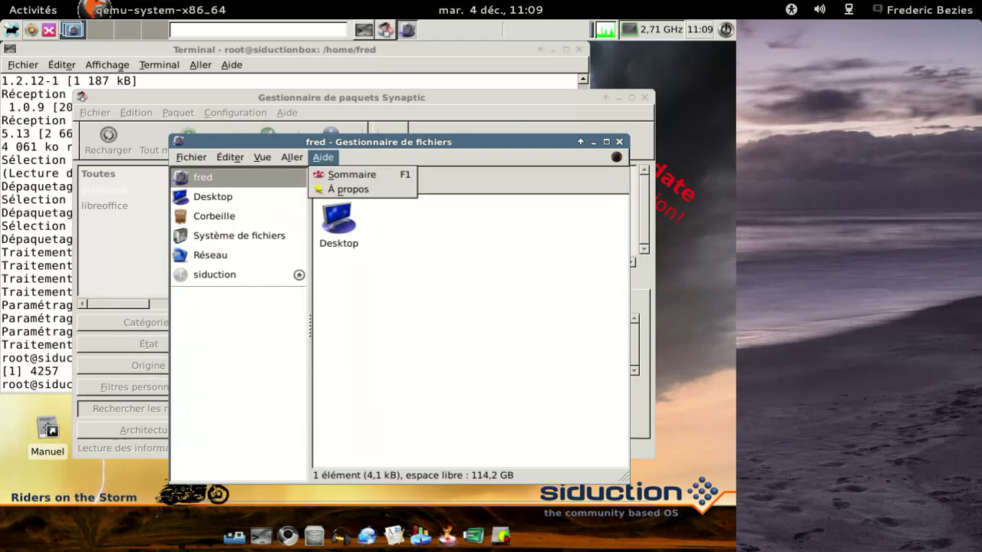
{"action": "left_click", "coordinate": [347, 189]}
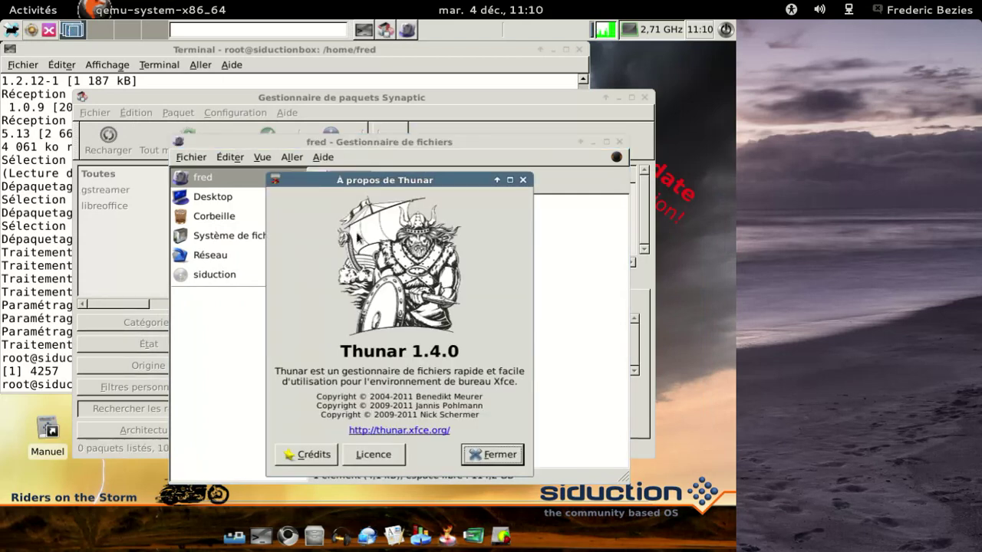
{"action": "left_click", "coordinate": [482, 450]}
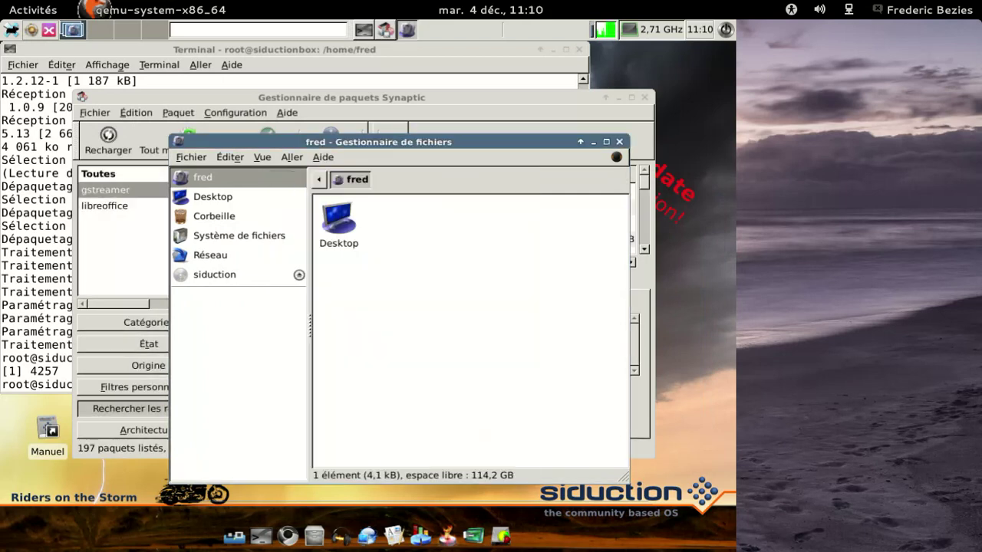
{"action": "left_click", "coordinate": [619, 141]}
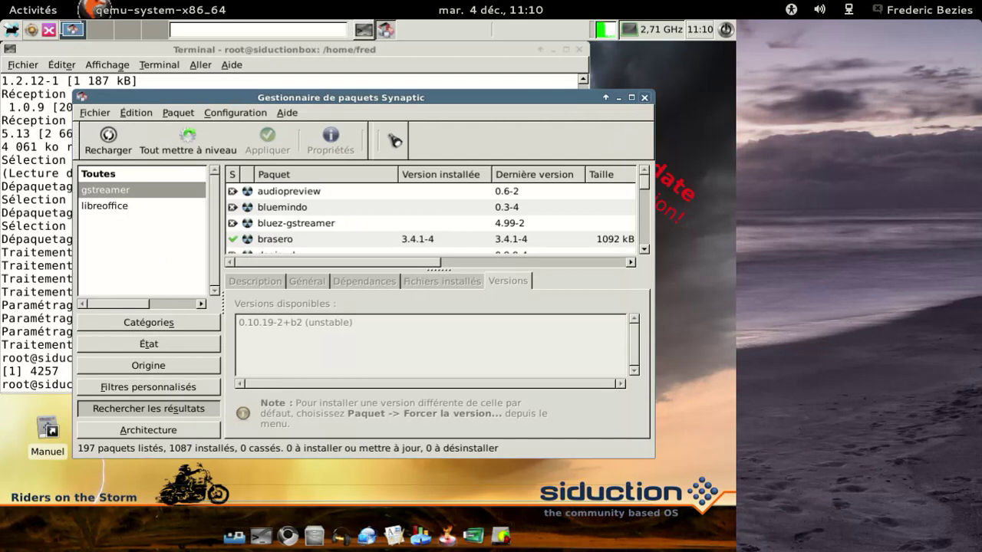
{"action": "left_click", "coordinate": [644, 97]}
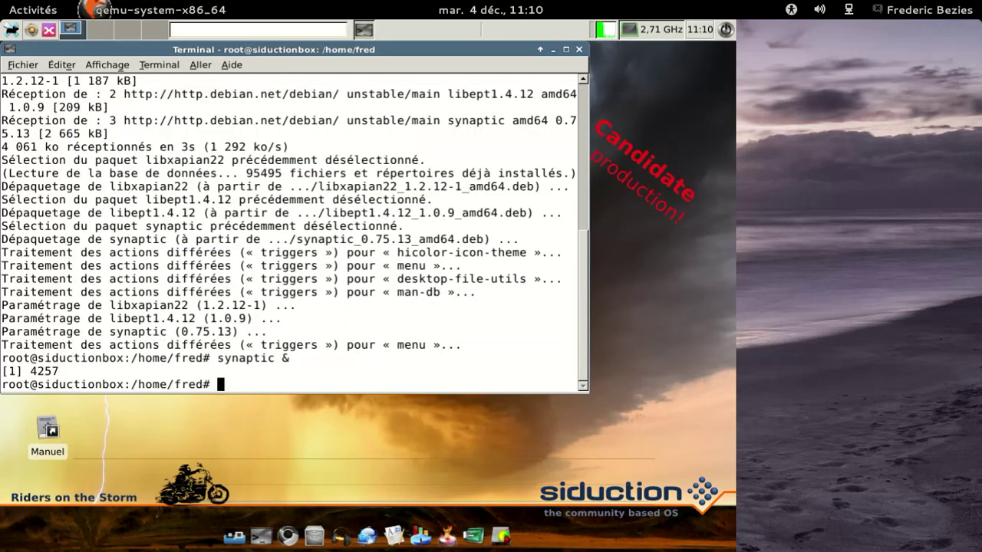
Close the terminal, check Brasero's version 3.4.1 in its About box, then close Brasero.
{"action": "left_click", "coordinate": [579, 49]}
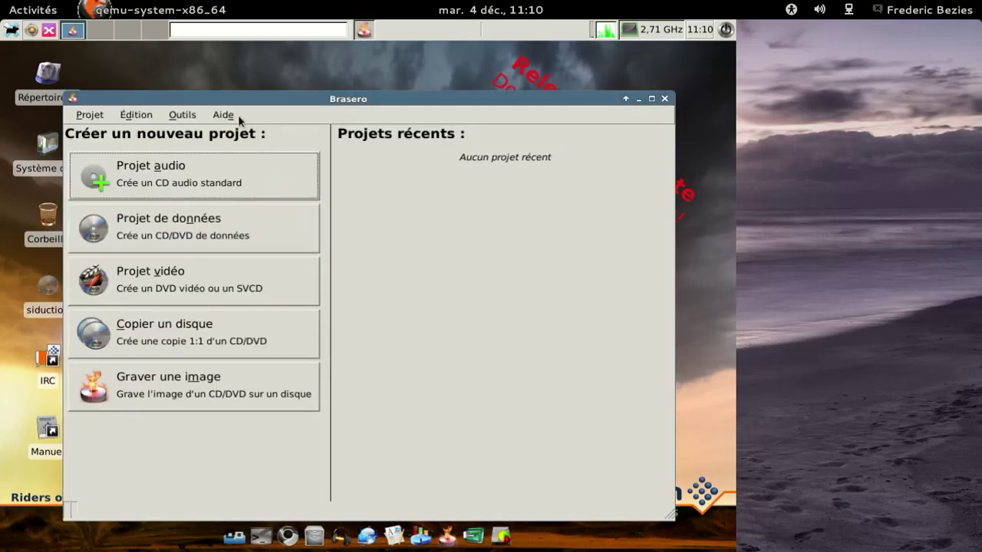
{"action": "left_click", "coordinate": [233, 115]}
{"action": "left_click", "coordinate": [230, 154]}
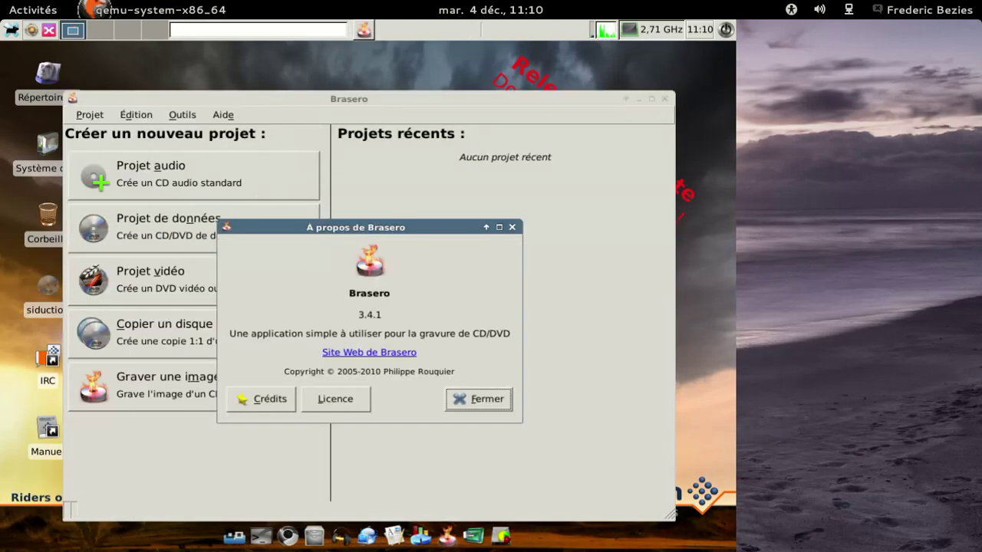
{"action": "left_click", "coordinate": [481, 401]}
{"action": "left_click", "coordinate": [665, 100]}
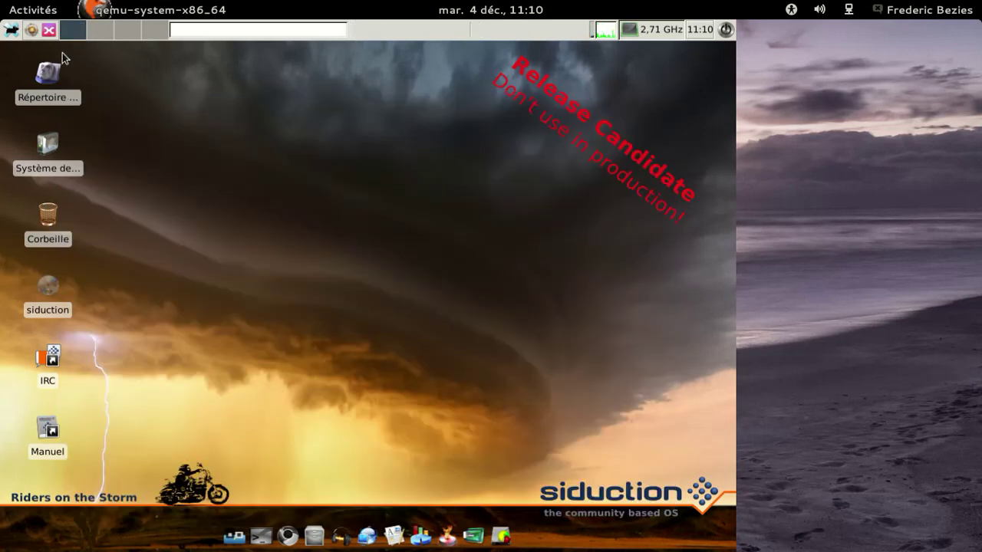
Browse the Multimédia applications menu, then quit the background Xnoise player from its tray icon.
{"action": "left_click", "coordinate": [11, 30]}
{"action": "mouse_move", "coordinate": [46, 227]}
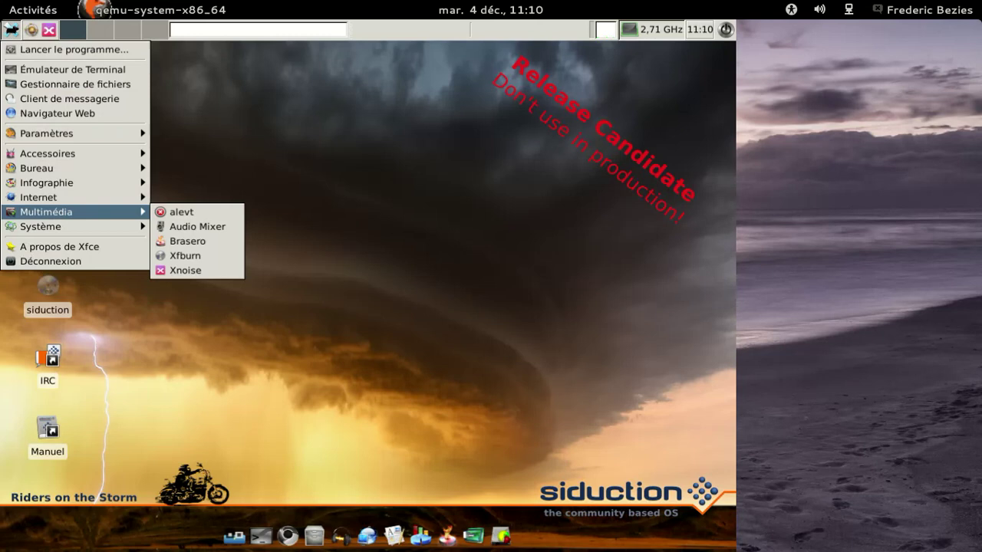
{"action": "mouse_move", "coordinate": [46, 182]}
{"action": "left_click", "coordinate": [182, 214]}
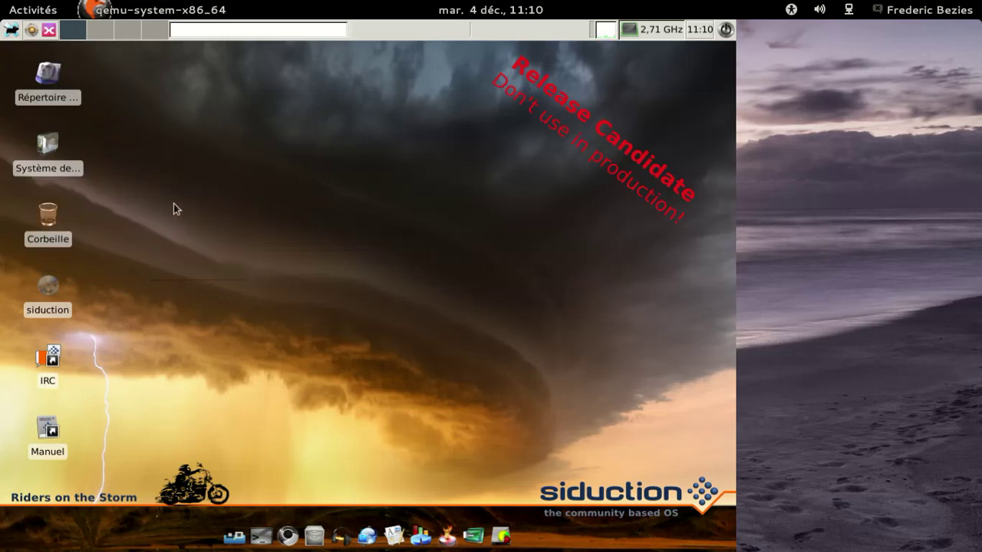
{"action": "right_click", "coordinate": [46, 31]}
{"action": "left_click", "coordinate": [80, 104]}
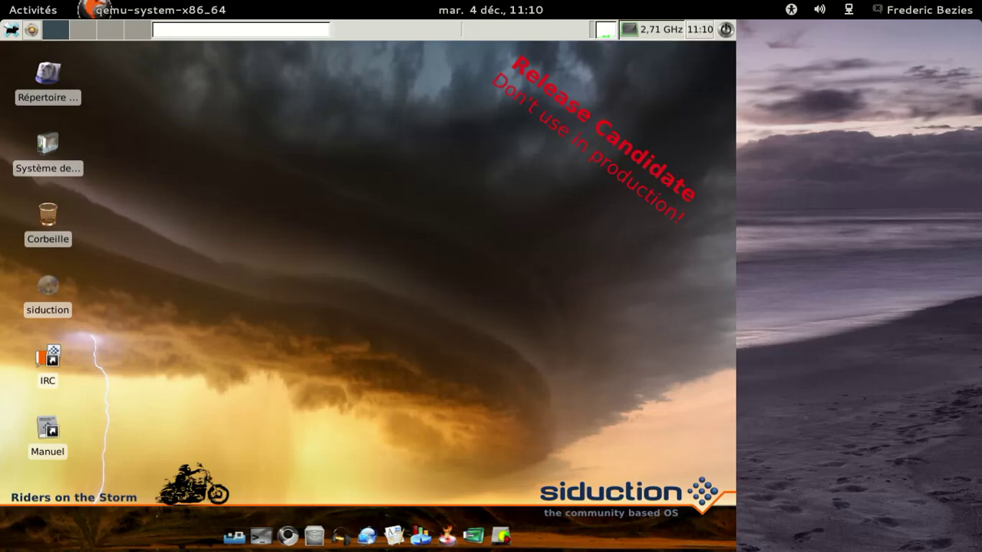
Dismiss the clock settings and open the panel's Ajouter des éléments plugin list.
{"action": "right_click", "coordinate": [698, 29]}
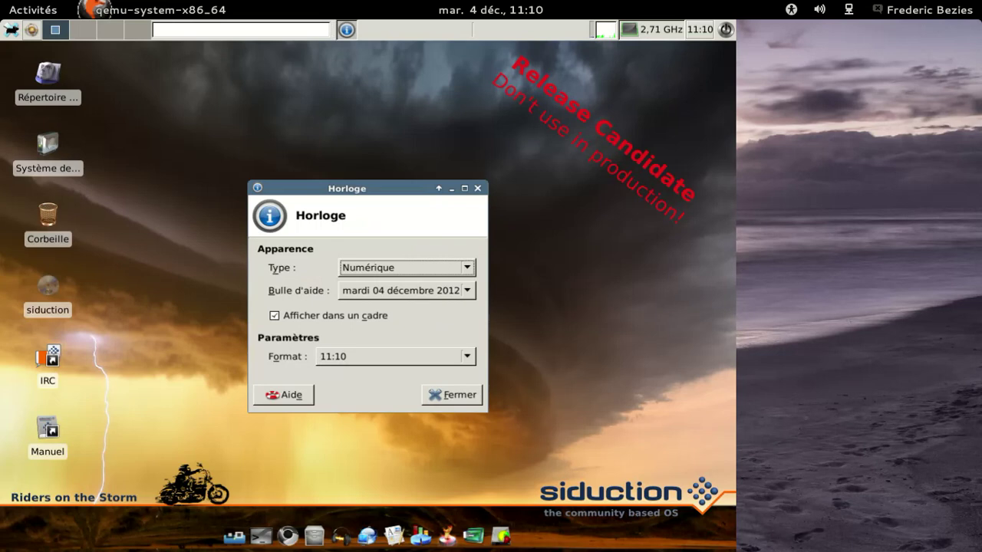
{"action": "left_click", "coordinate": [463, 394]}
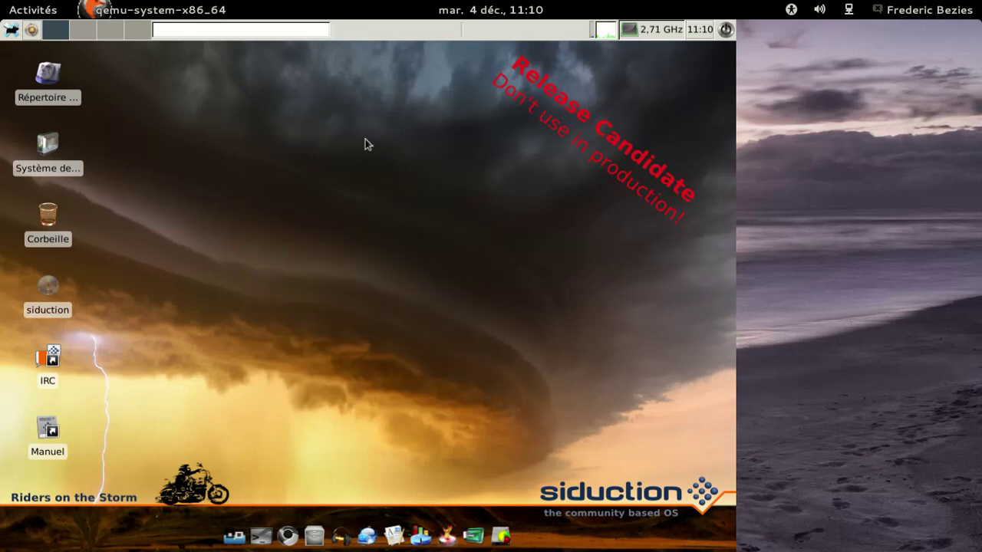
{"action": "right_click", "coordinate": [503, 36]}
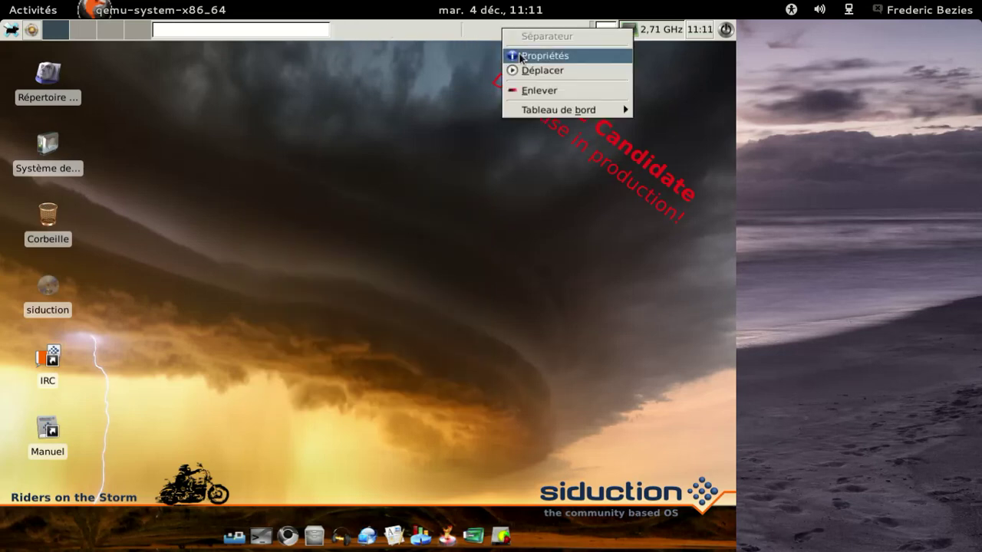
{"action": "mouse_move", "coordinate": [548, 113]}
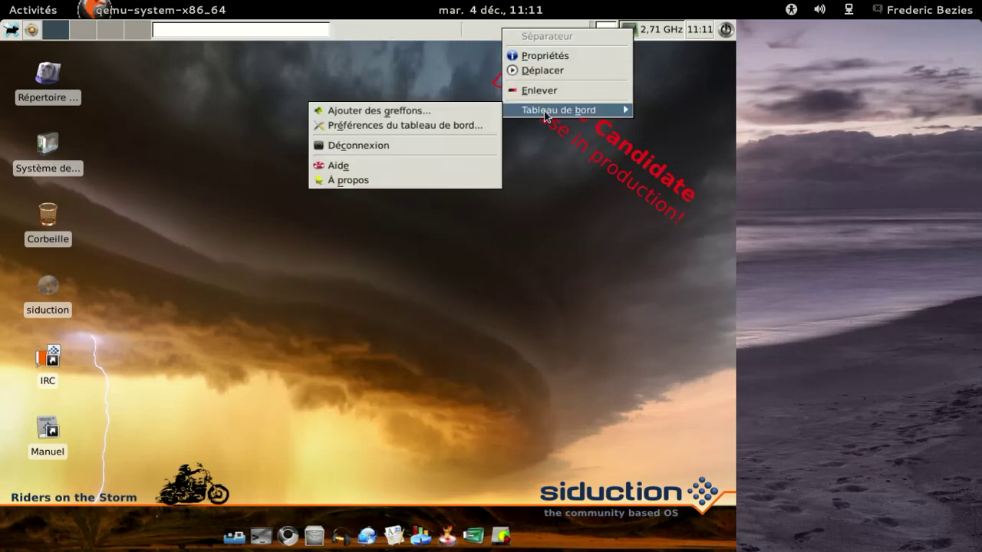
{"action": "left_click", "coordinate": [432, 116]}
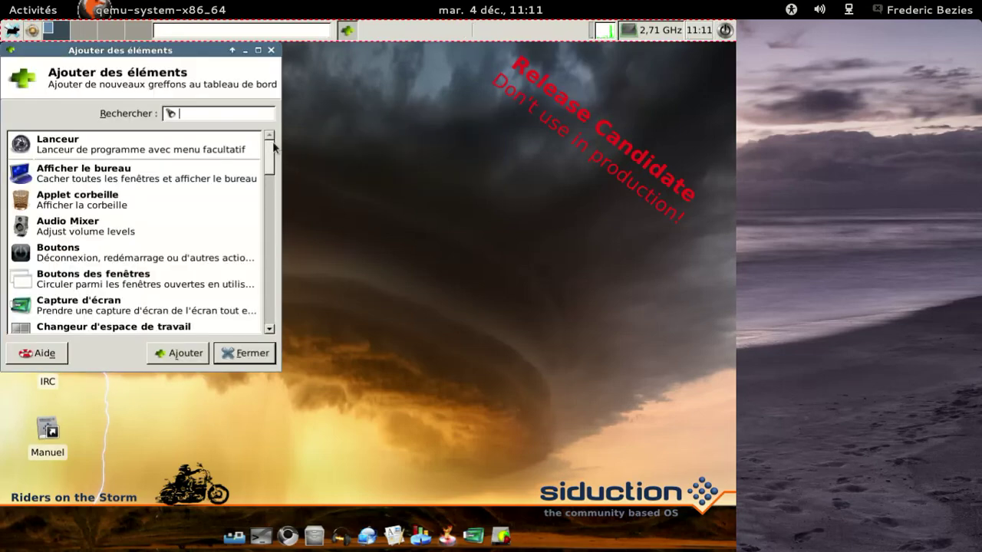
Add the Mise-à-jour météo weather plugin to the panel and close the plugin list.
{"action": "left_click_drag", "start_coordinate": [266, 148], "coordinate": [267, 217]}
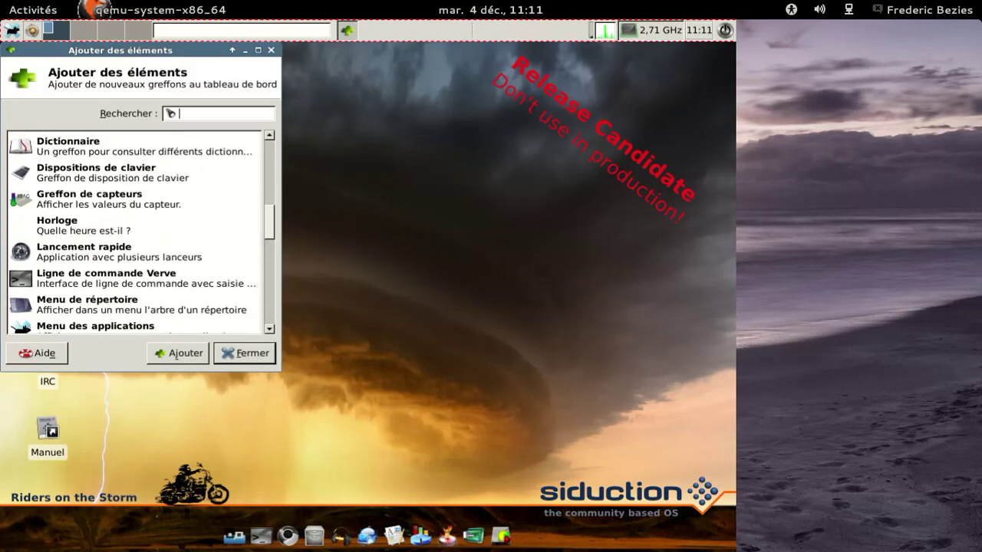
{"action": "scroll", "coordinate": [215, 230], "scroll_direction": "down", "scroll_amount": 5}
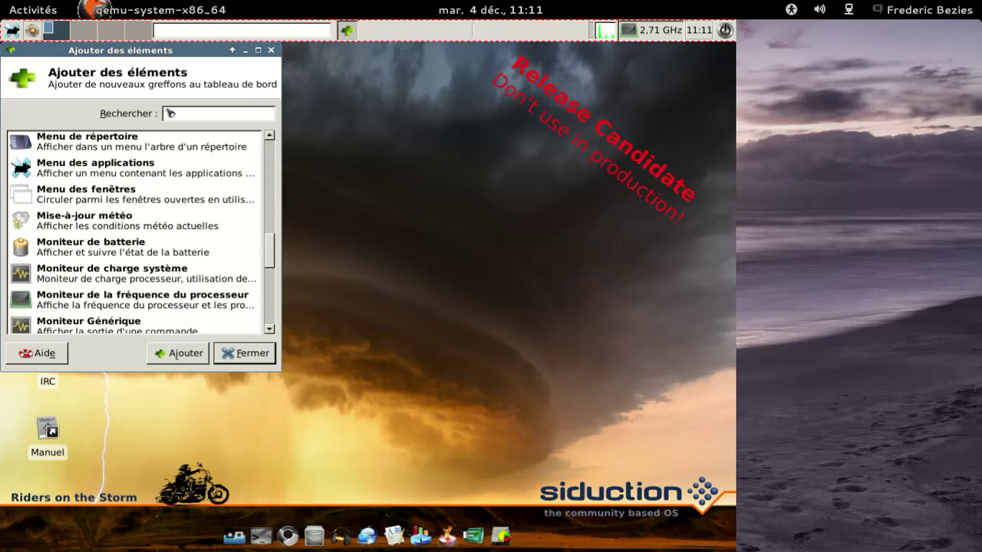
{"action": "left_click", "coordinate": [188, 220]}
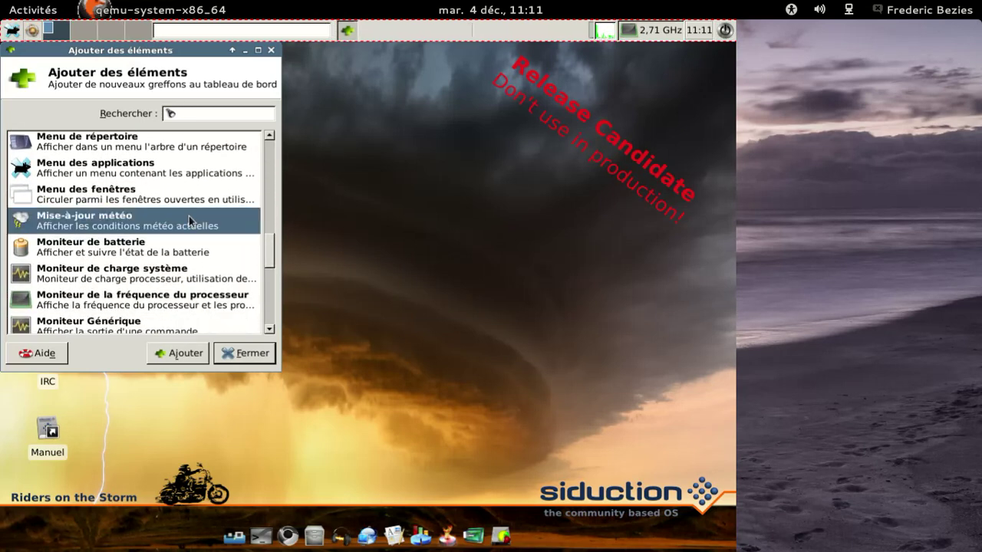
{"action": "left_click", "coordinate": [181, 355]}
{"action": "scroll", "coordinate": [260, 258], "scroll_direction": "down", "scroll_amount": 5}
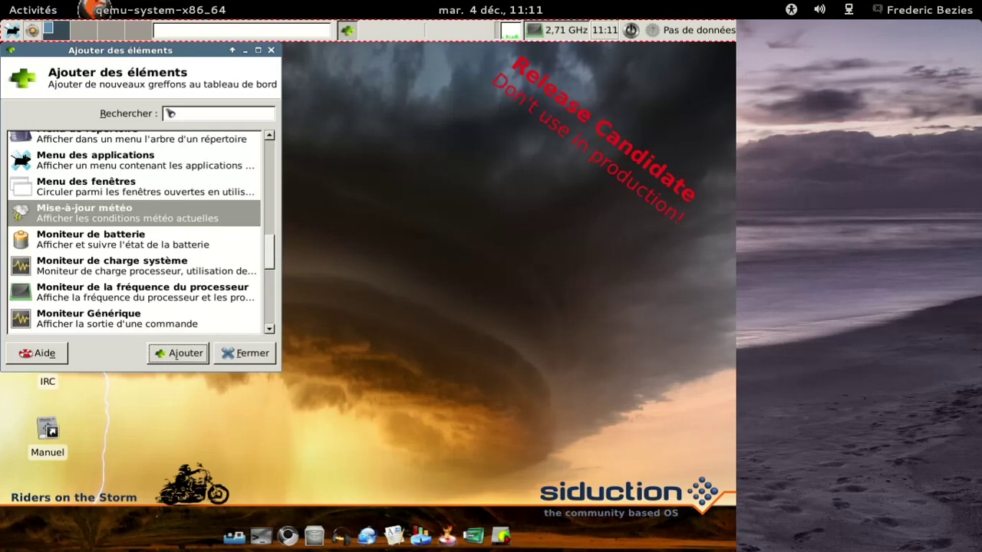
{"action": "scroll", "coordinate": [138, 230], "scroll_direction": "down", "scroll_amount": 4}
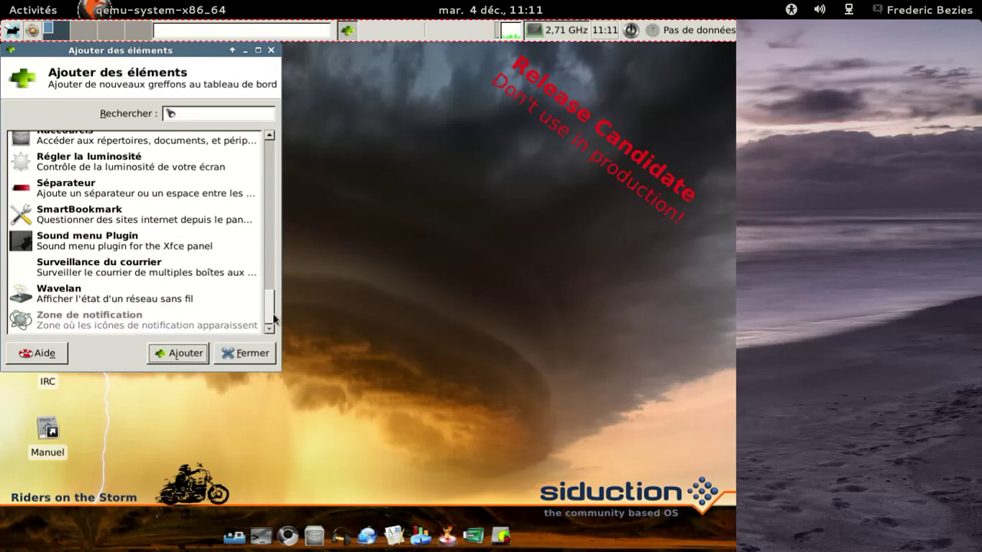
{"action": "left_click", "coordinate": [247, 354]}
Change the weather plugin's location from Theix to Biganos, Arcachon so it shows 9,4 °C.
{"action": "right_click", "coordinate": [517, 30]}
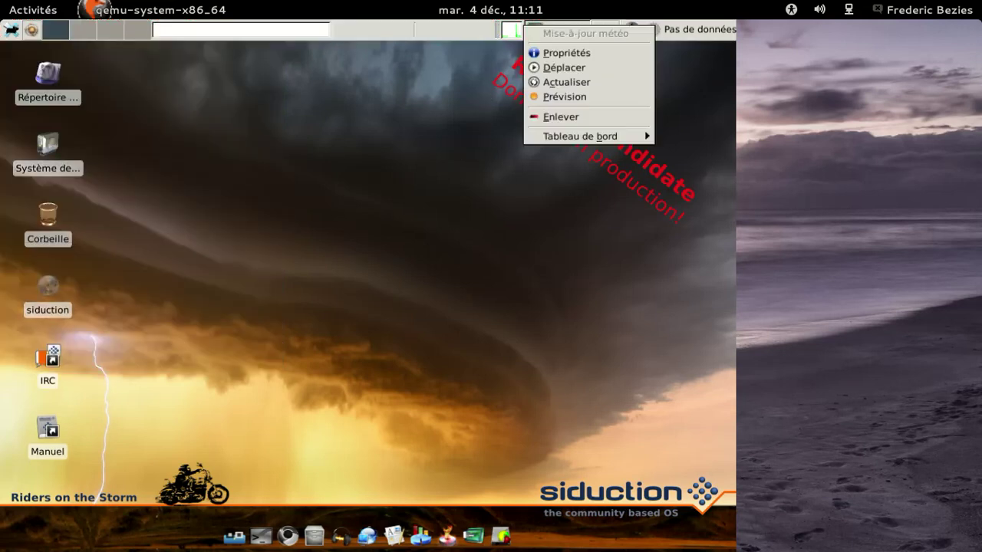
{"action": "left_click", "coordinate": [595, 54]}
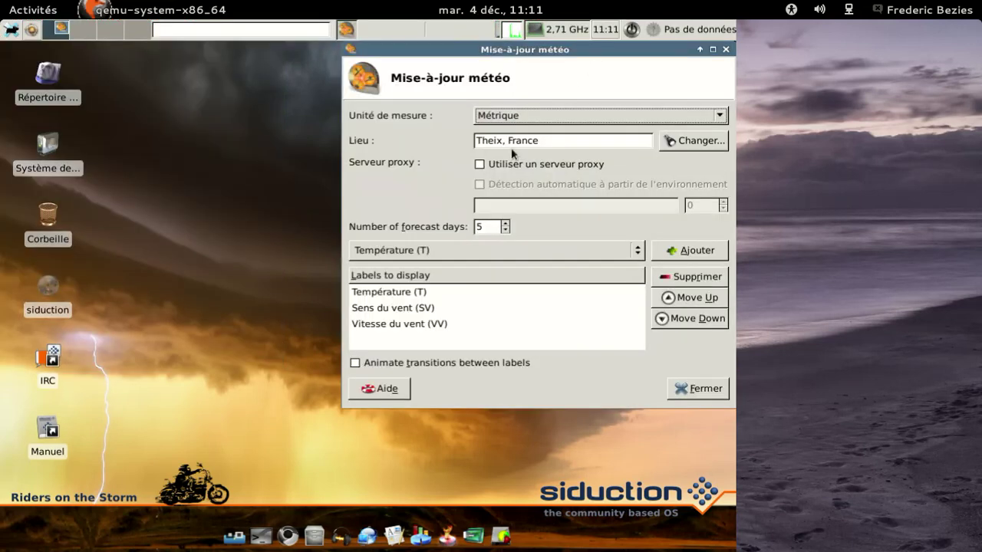
{"action": "left_click", "coordinate": [505, 141]}
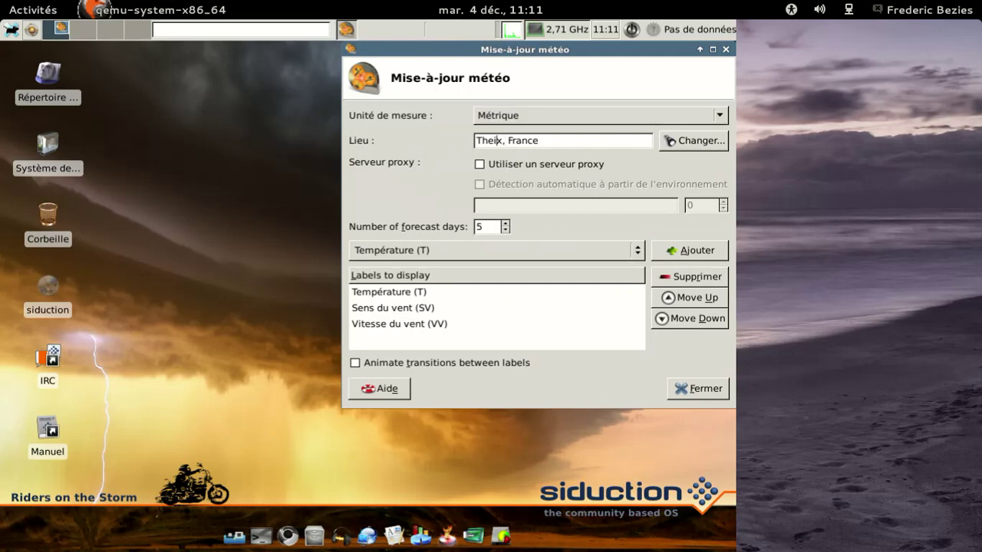
{"action": "double_click", "coordinate": [497, 140]}
{"action": "type", "text": "Biganos"}
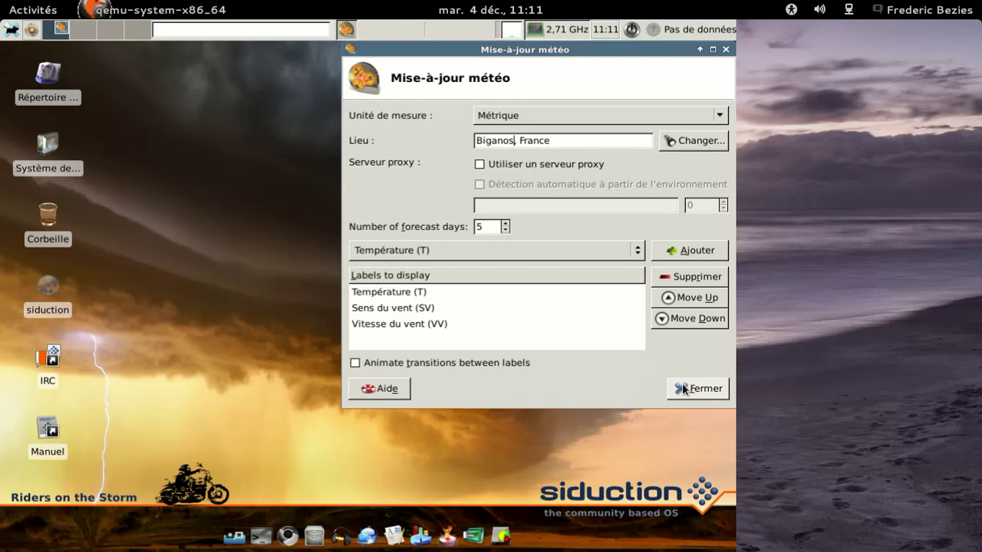
{"action": "left_click", "coordinate": [675, 141]}
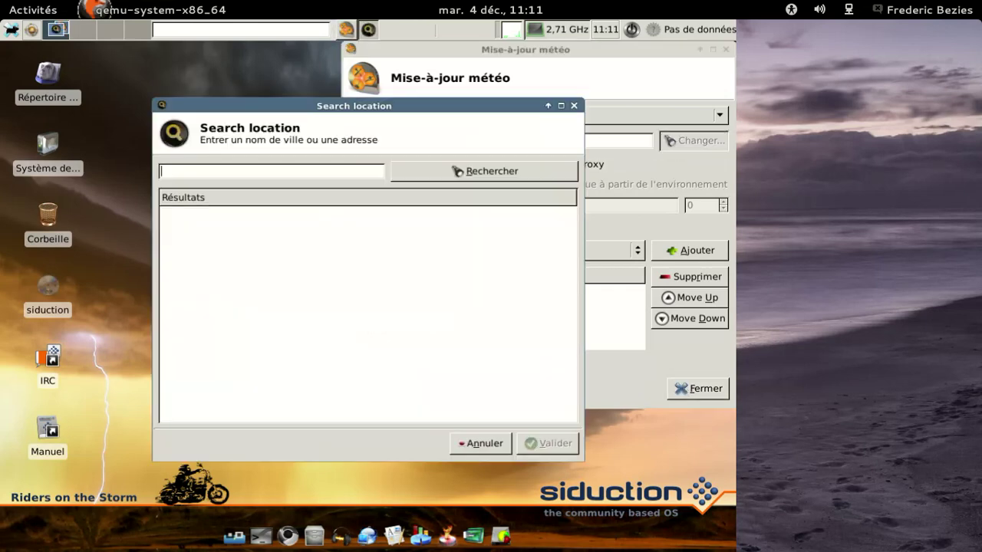
{"action": "type", "text": "biganos"}
{"action": "key", "text": "Return"}
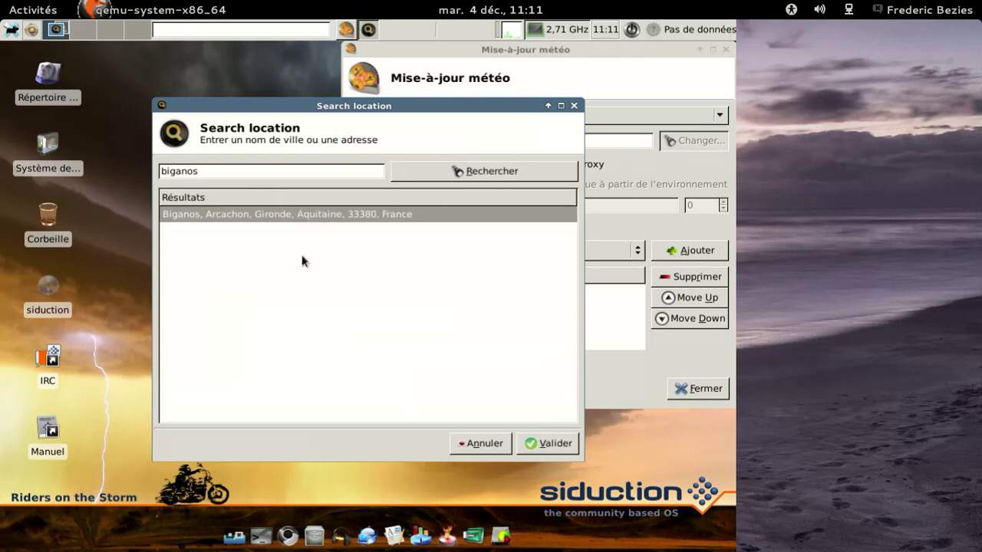
{"action": "left_click", "coordinate": [546, 443]}
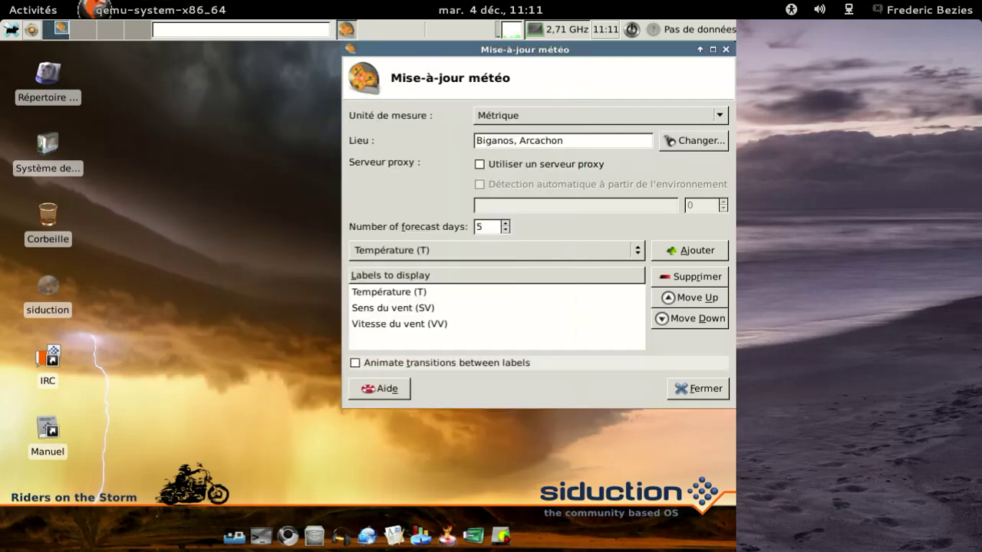
{"action": "left_click", "coordinate": [693, 390]}
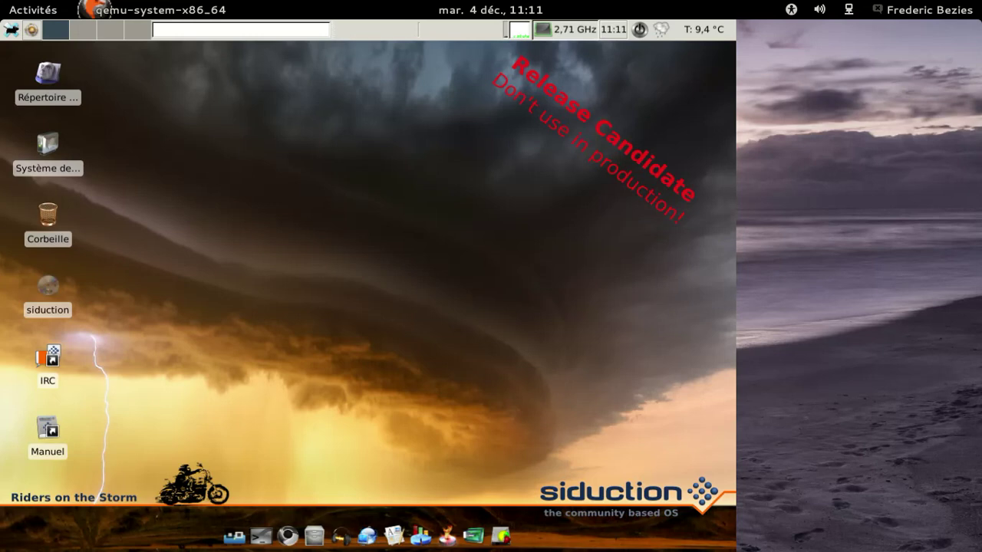
Open the siduction manual from the Manuel desktop icon in its English version.
{"action": "mouse_move", "coordinate": [690, 32]}
{"action": "double_click", "coordinate": [47, 427]}
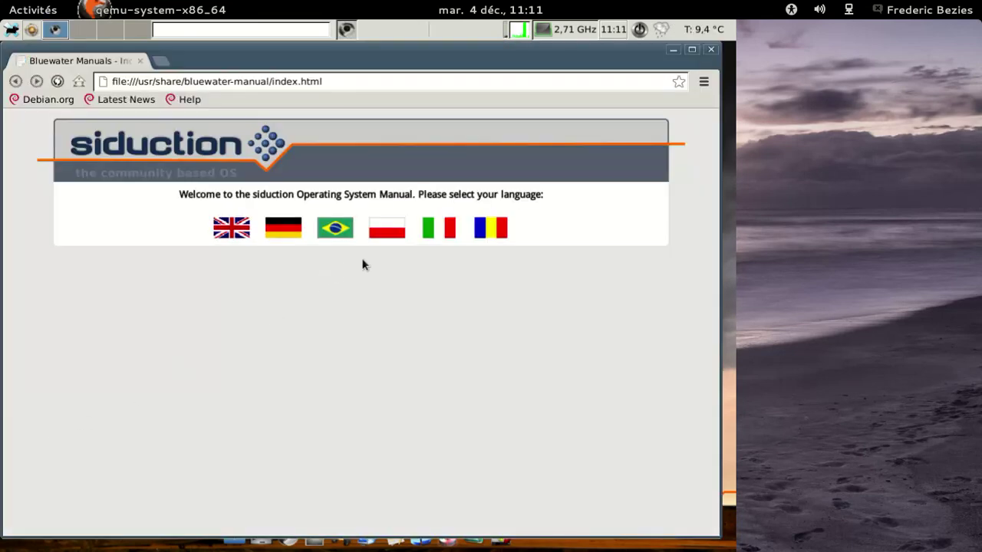
{"action": "left_click", "coordinate": [242, 232]}
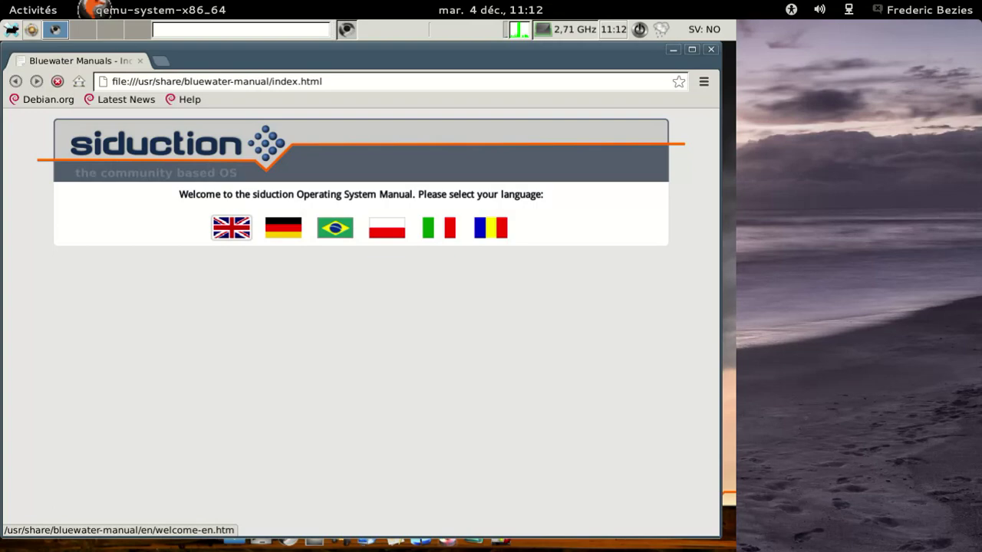
Scroll the manual's welcome page and look through the sidebar menu topics.
{"action": "scroll", "coordinate": [484, 241], "scroll_direction": "down", "scroll_amount": 8}
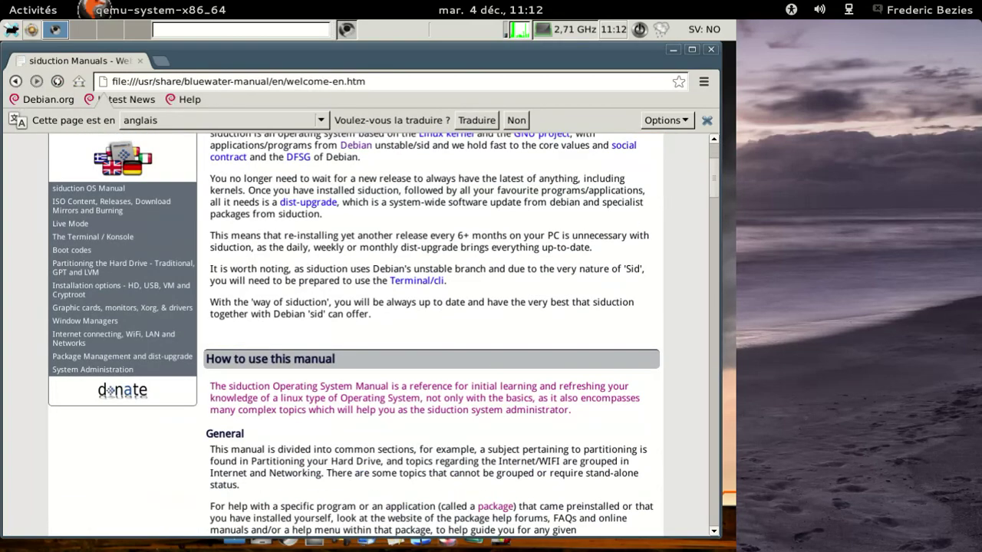
{"action": "scroll", "coordinate": [485, 241], "scroll_direction": "down", "scroll_amount": 3}
{"action": "scroll", "coordinate": [485, 241], "scroll_direction": "up", "scroll_amount": 8}
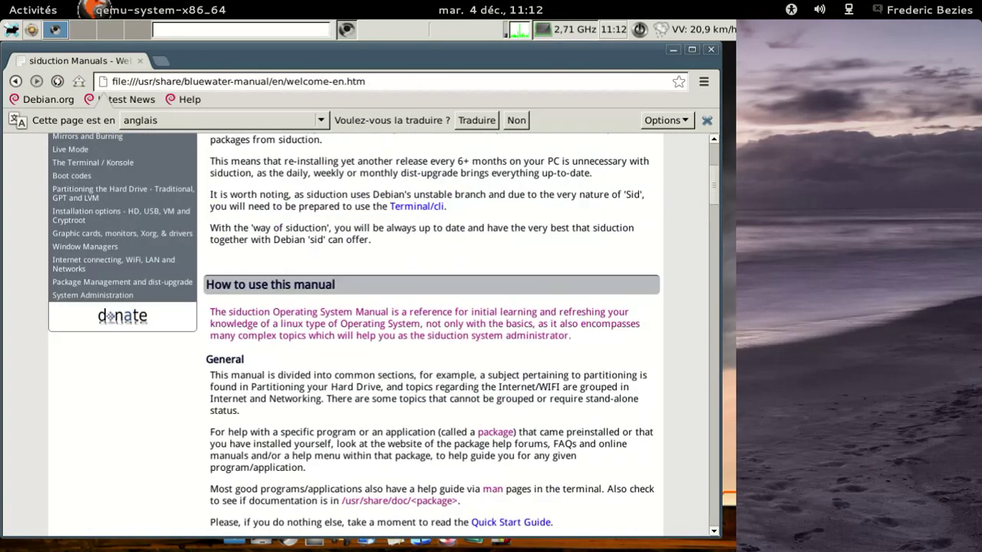
{"action": "mouse_move", "coordinate": [337, 270]}
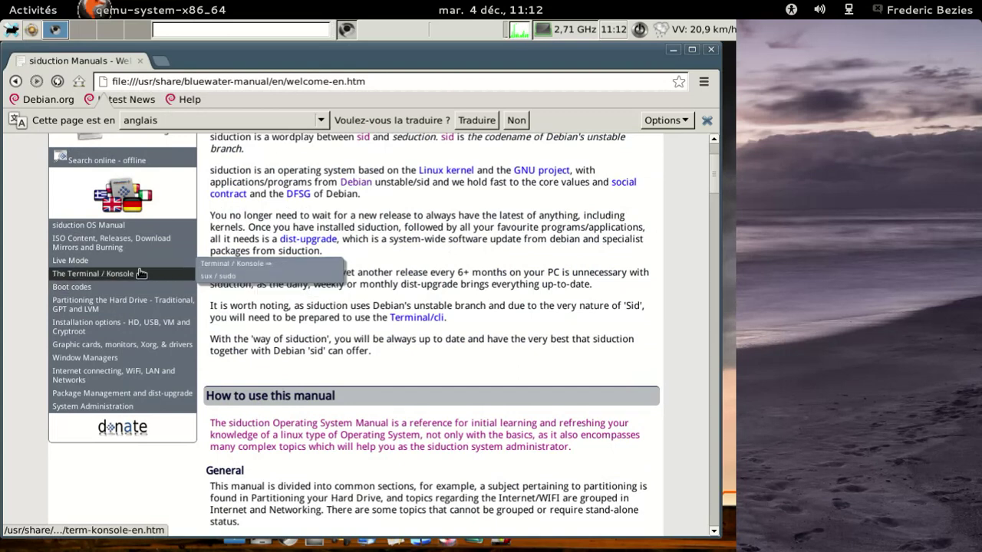
{"action": "mouse_move", "coordinate": [134, 398]}
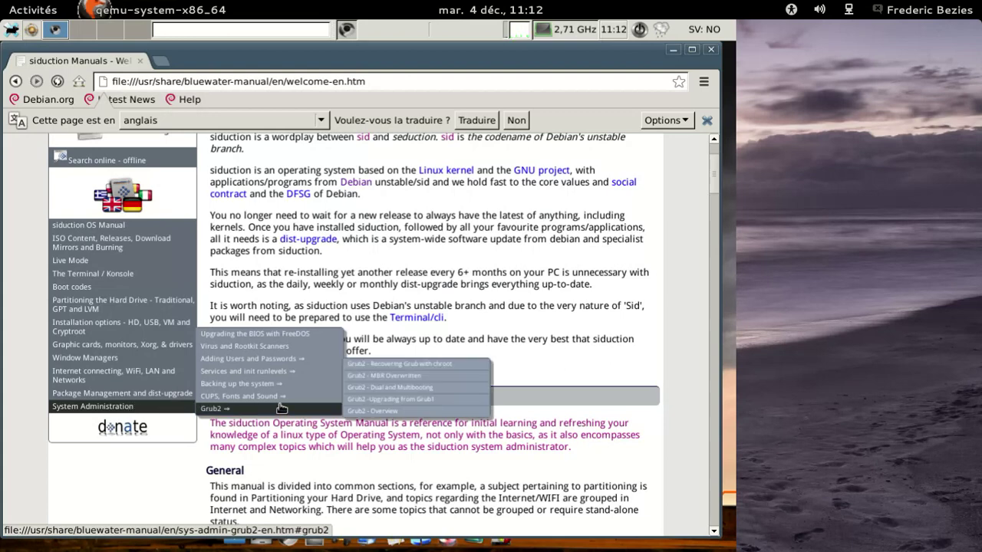
{"action": "mouse_move", "coordinate": [253, 358]}
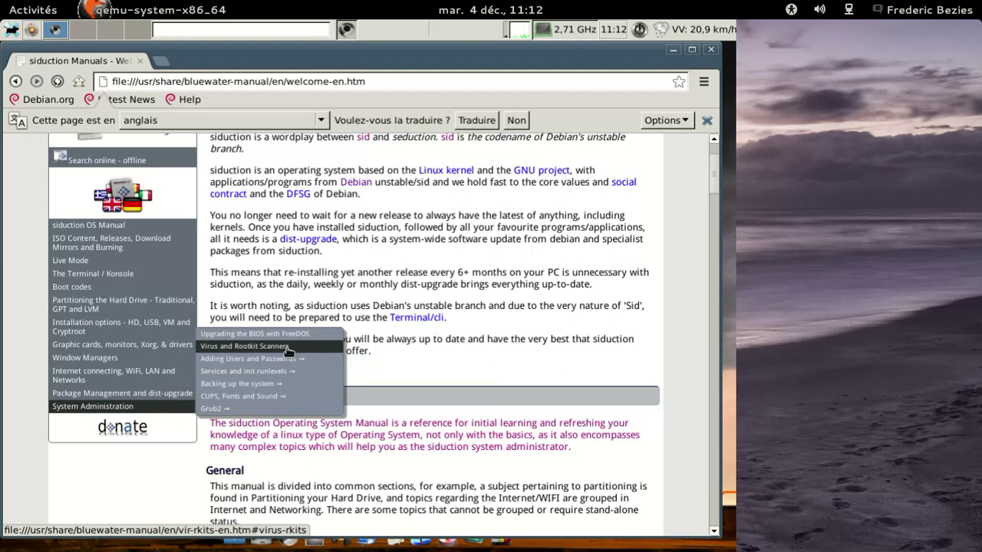
{"action": "mouse_move", "coordinate": [287, 396]}
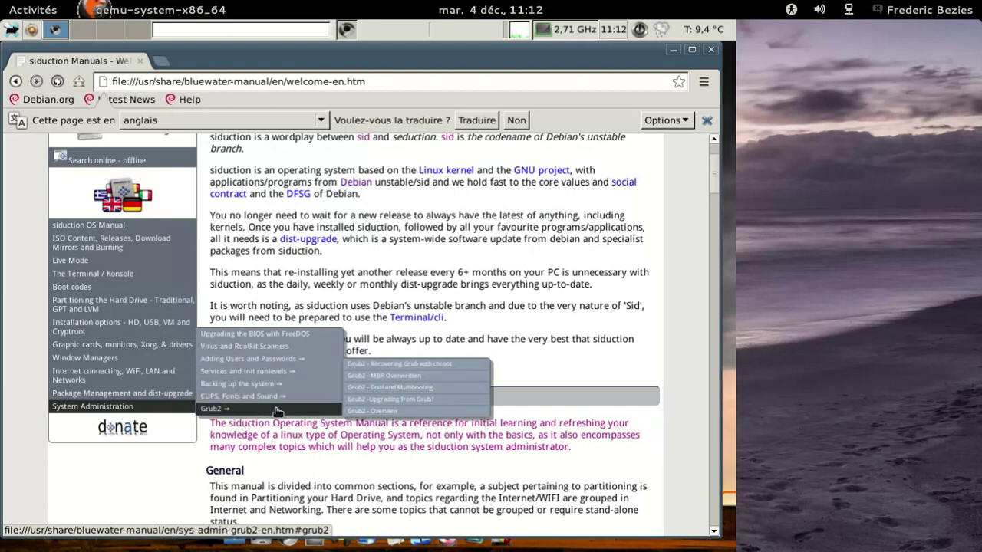
{"action": "mouse_move", "coordinate": [167, 345]}
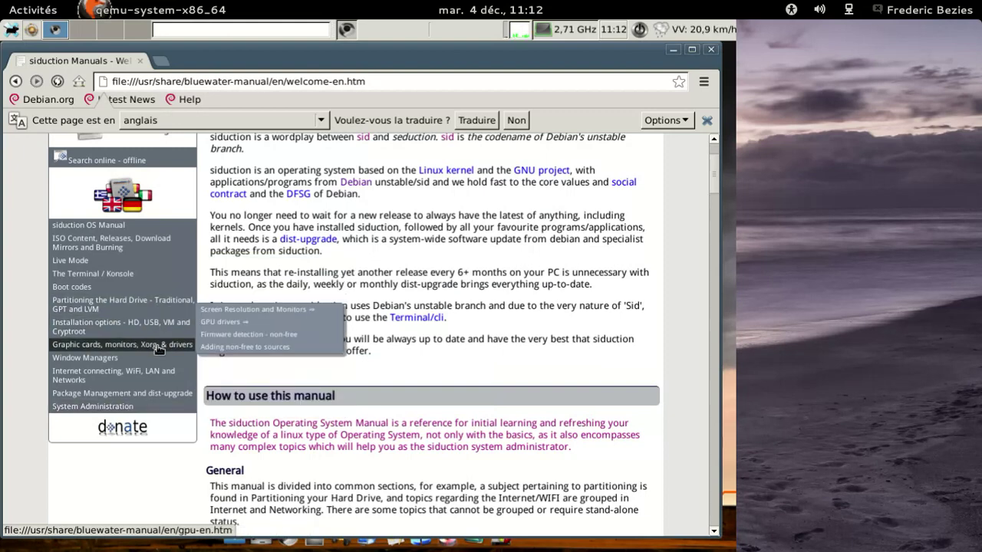
{"action": "mouse_move", "coordinate": [259, 310]}
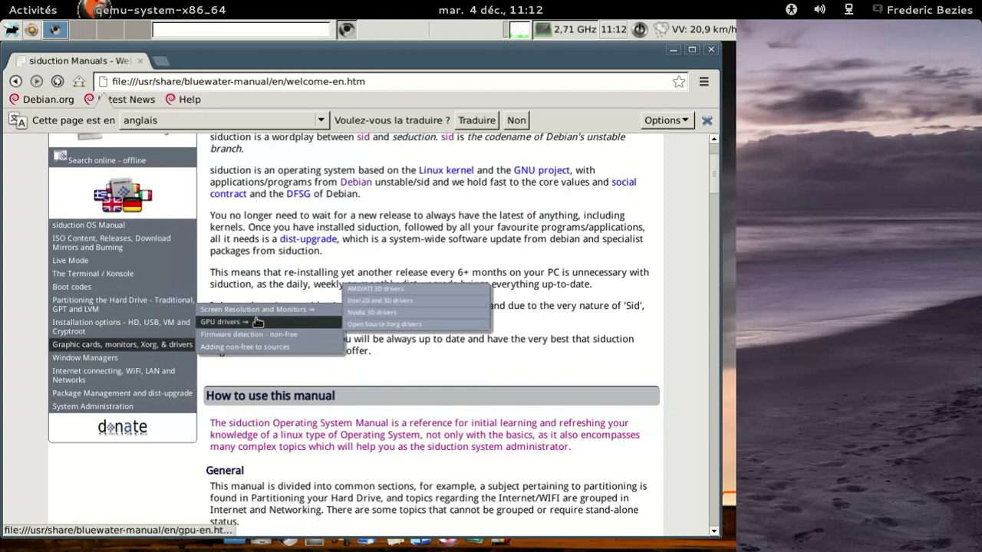
{"action": "mouse_move", "coordinate": [132, 306]}
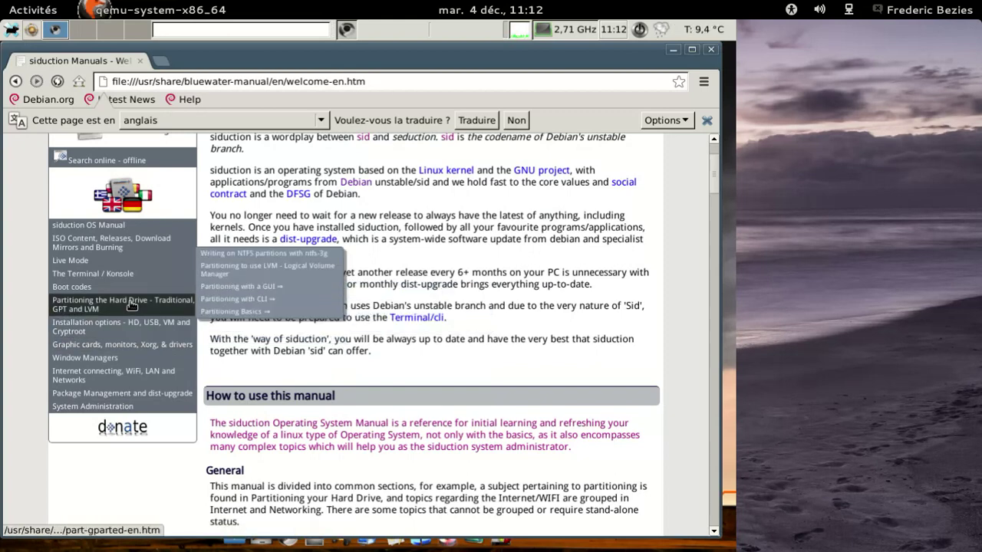
{"action": "mouse_move", "coordinate": [123, 262]}
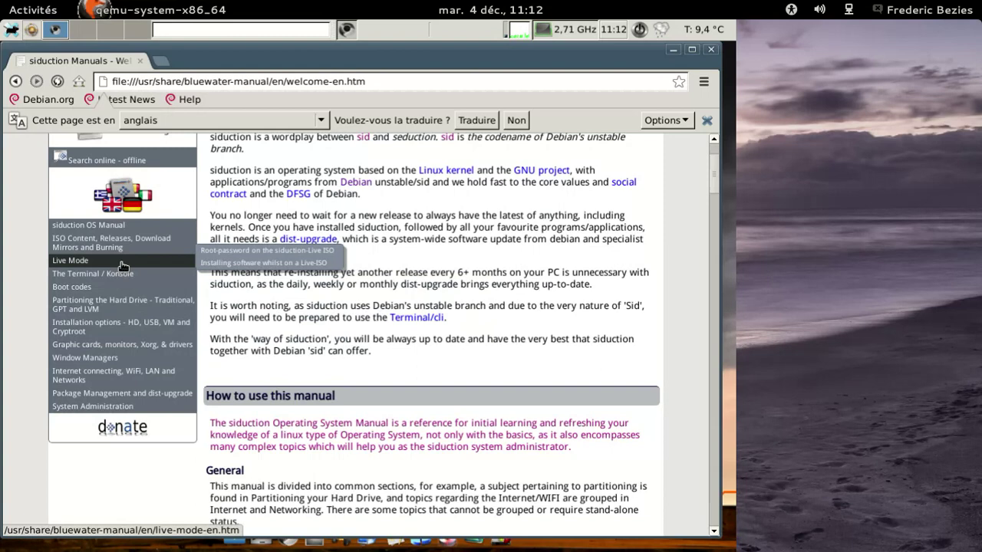
Close the Chromium manual window and log out of the Xfce session via Déconnexion.
{"action": "left_click", "coordinate": [710, 51]}
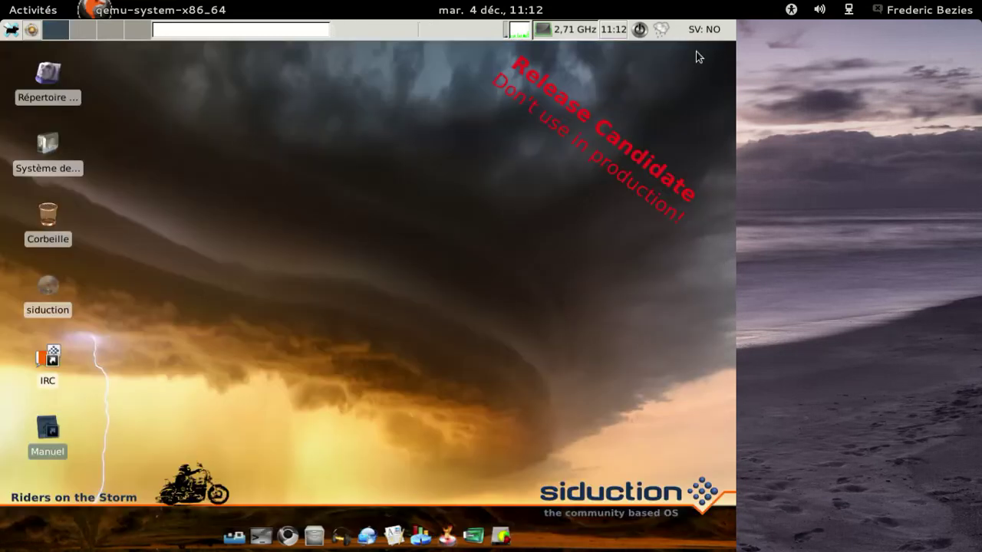
{"action": "left_click", "coordinate": [10, 31]}
{"action": "left_click", "coordinate": [38, 258]}
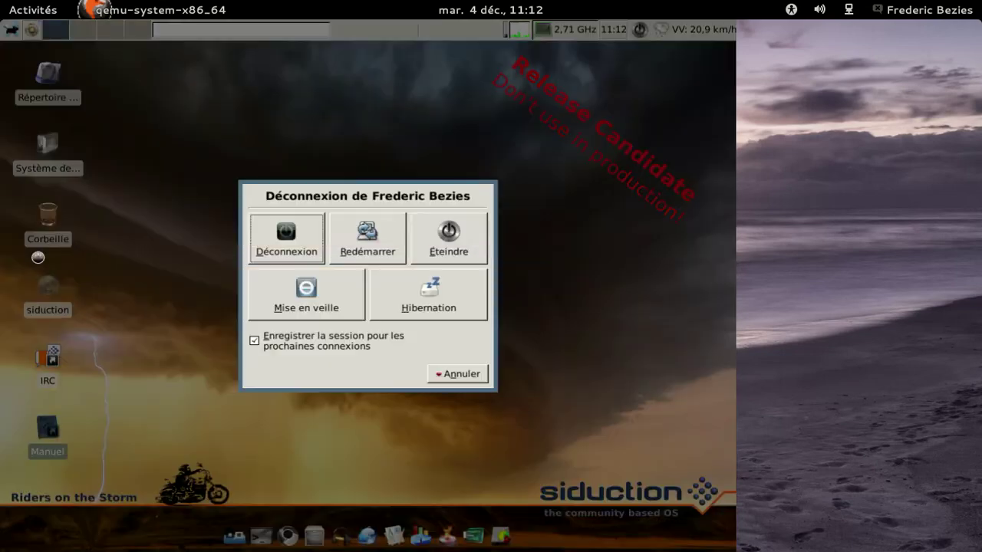
{"action": "left_click", "coordinate": [482, 246]}
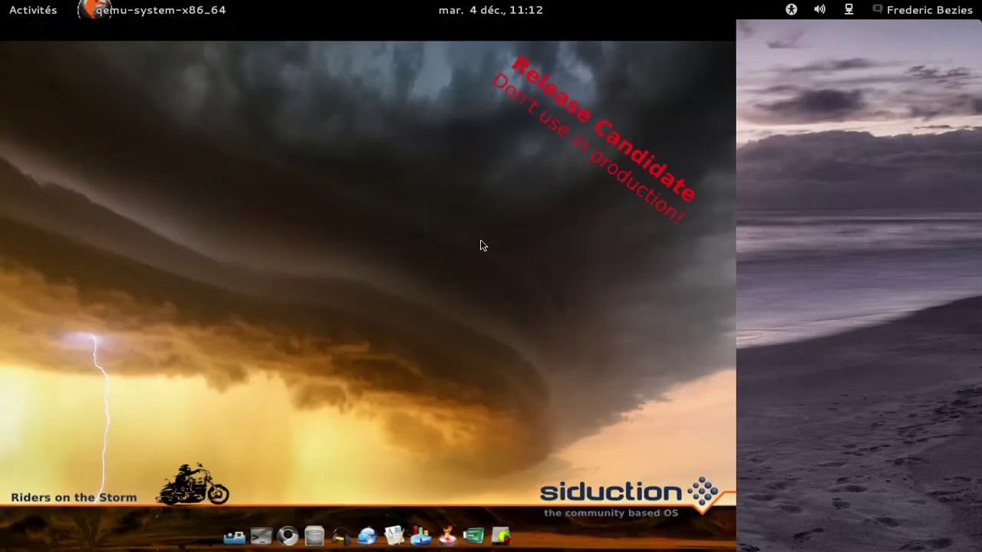